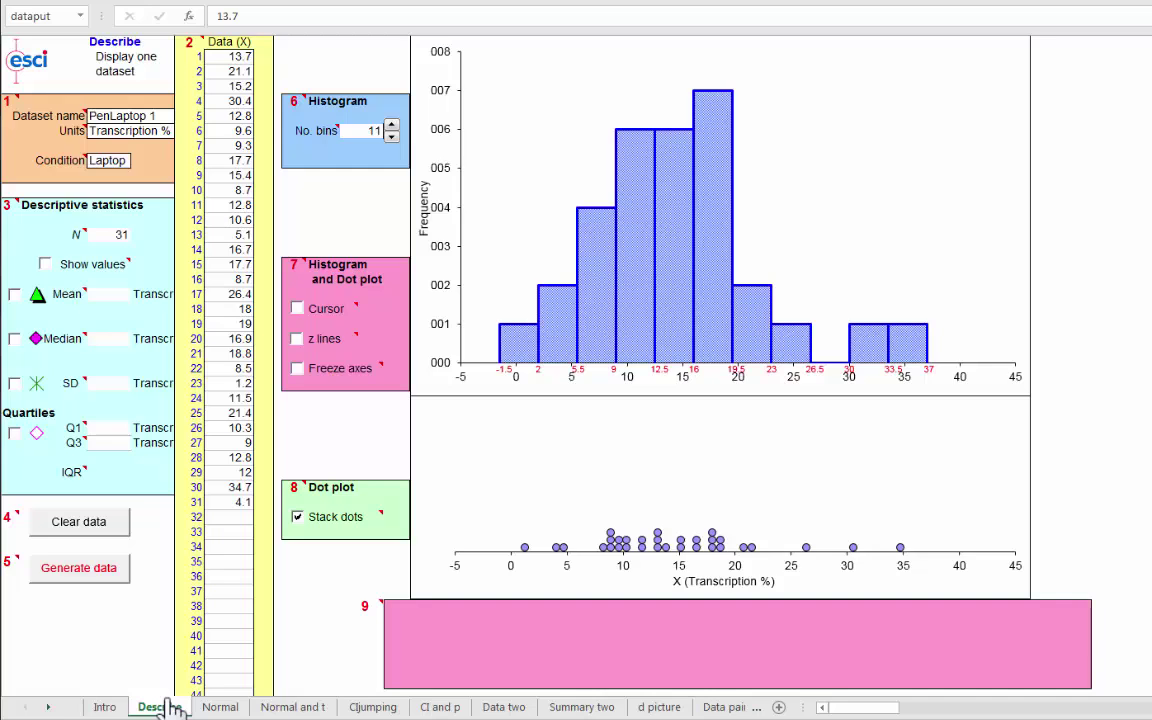
Clear the current dataset and enter 23, 24, 25 and 22.5 as the first four data values.
left_click(79, 526)
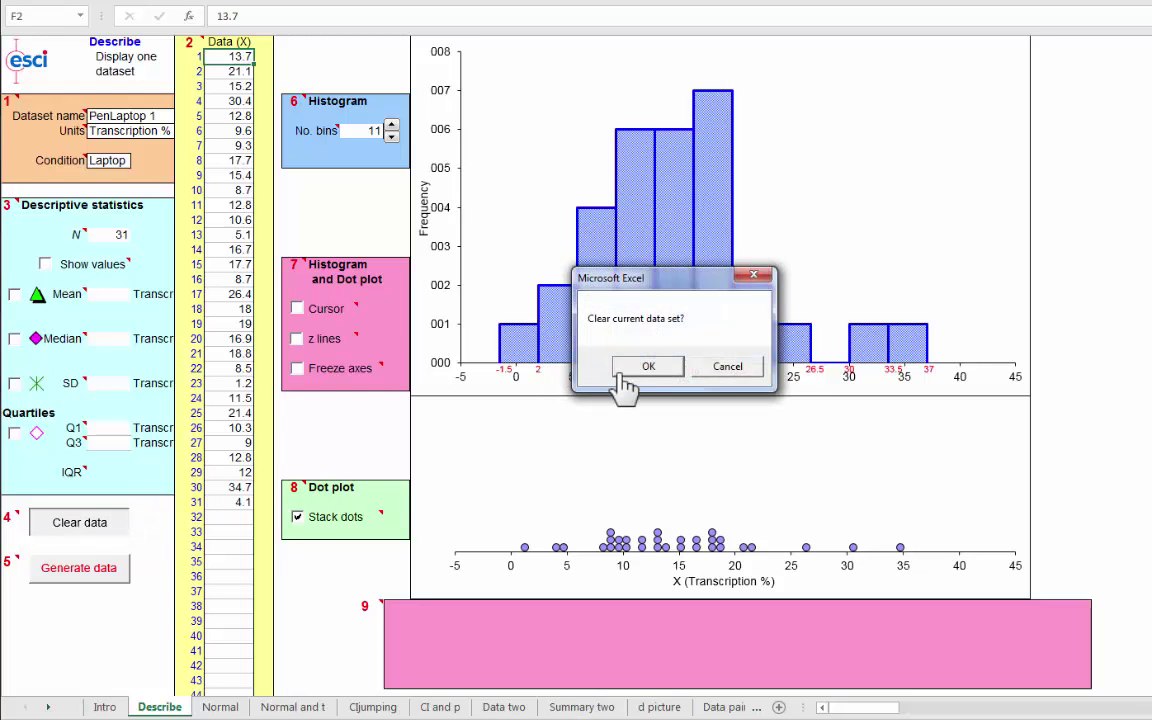
left_click(653, 368)
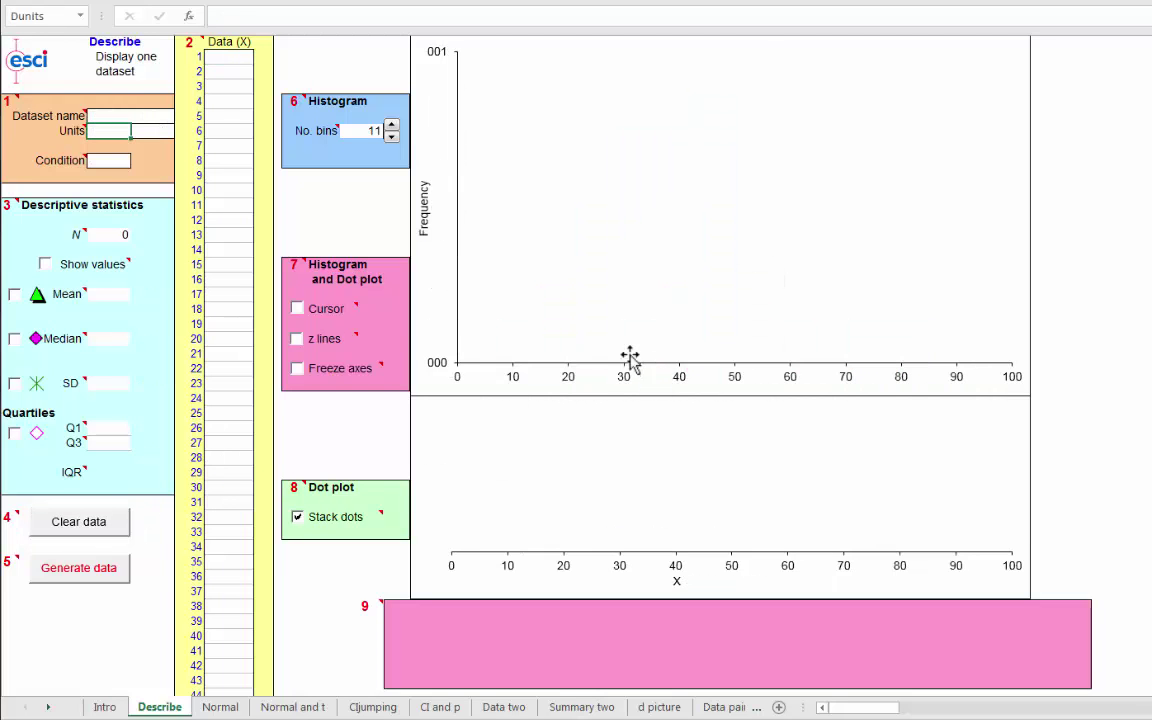
left_click(228, 58)
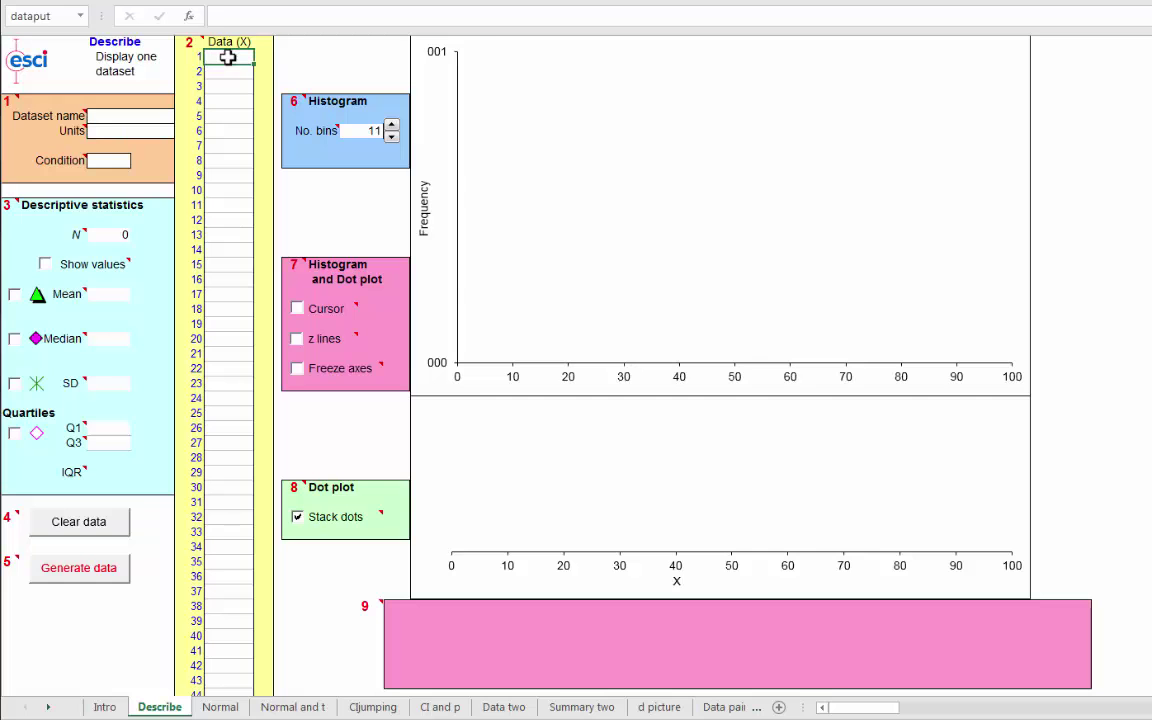
type("23")
key("Return")
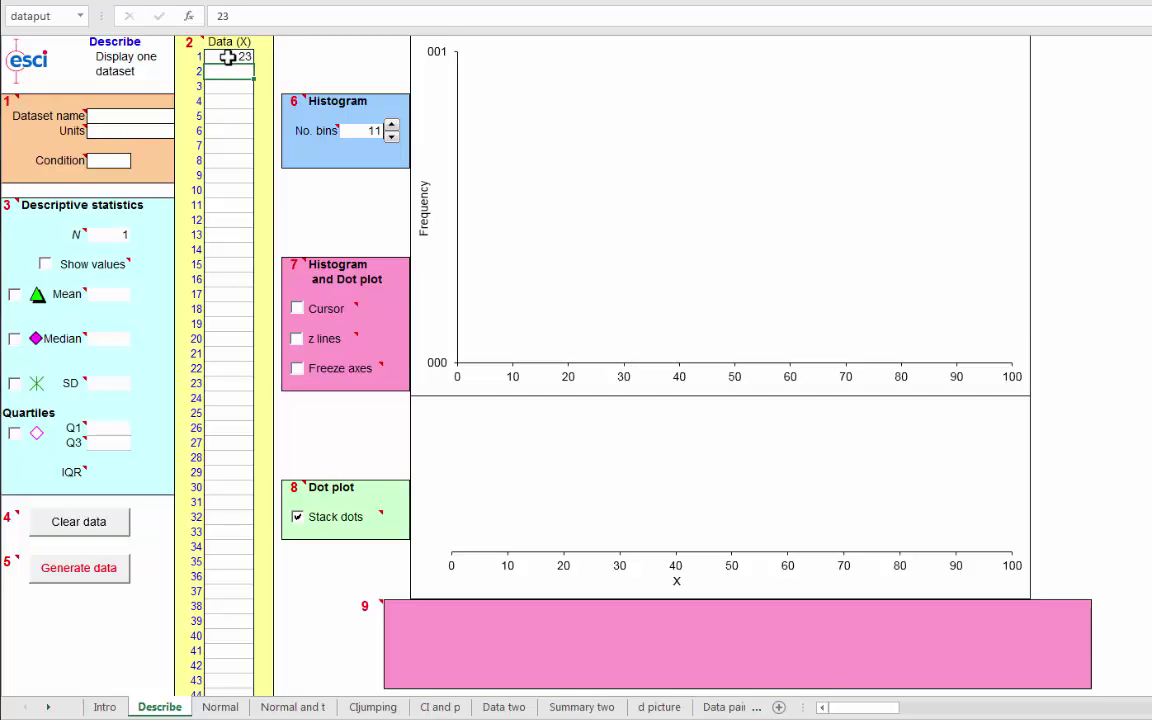
type("2")
key("Return")
type("25")
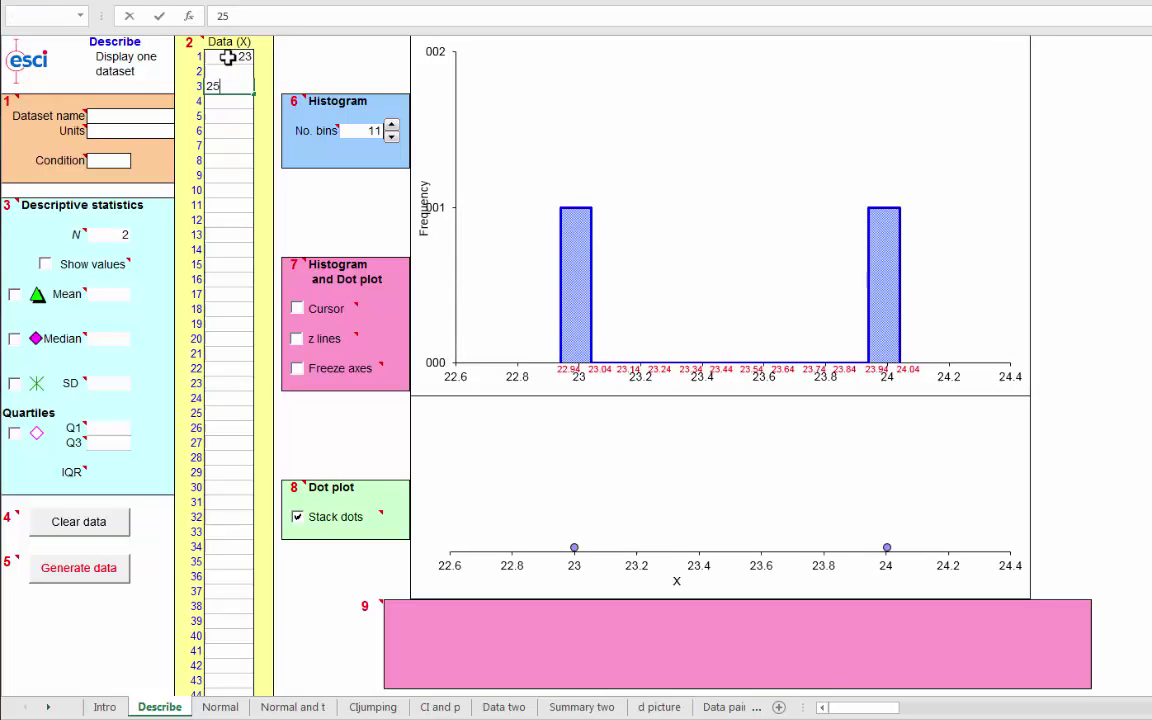
key("Return")
type("22.5")
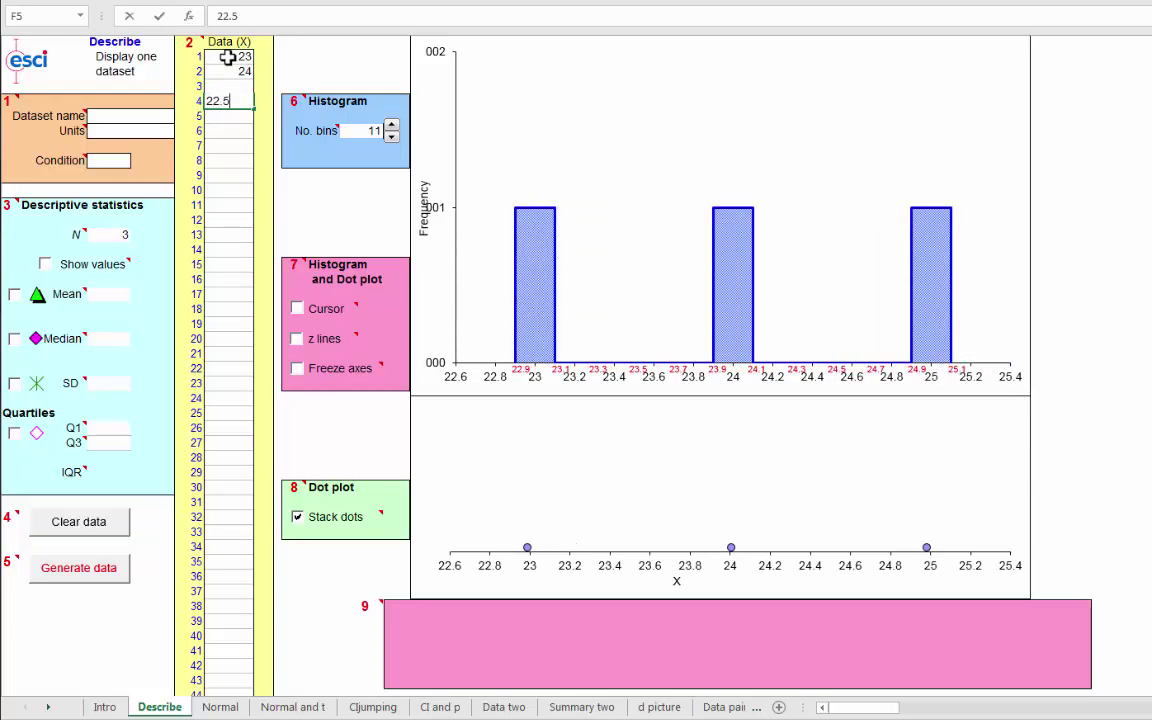
key("Return")
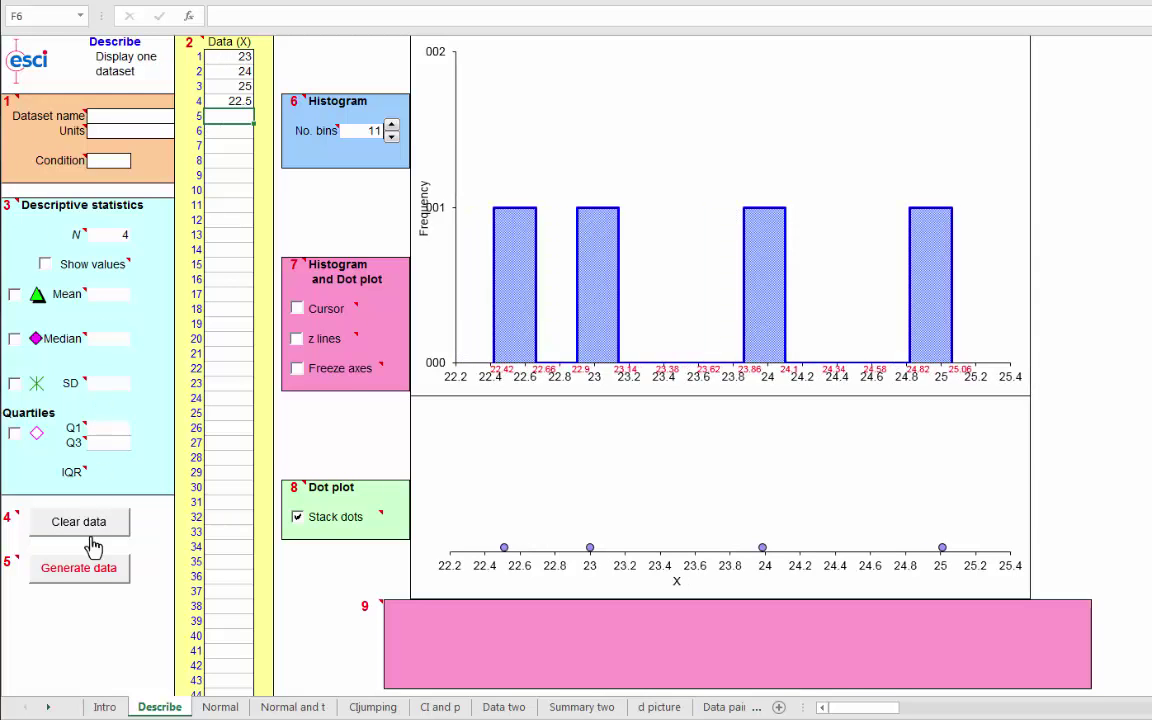
Generate a right-skewed dataset of 100 values with a mean of 50 and 1 decimal place.
left_click(78, 581)
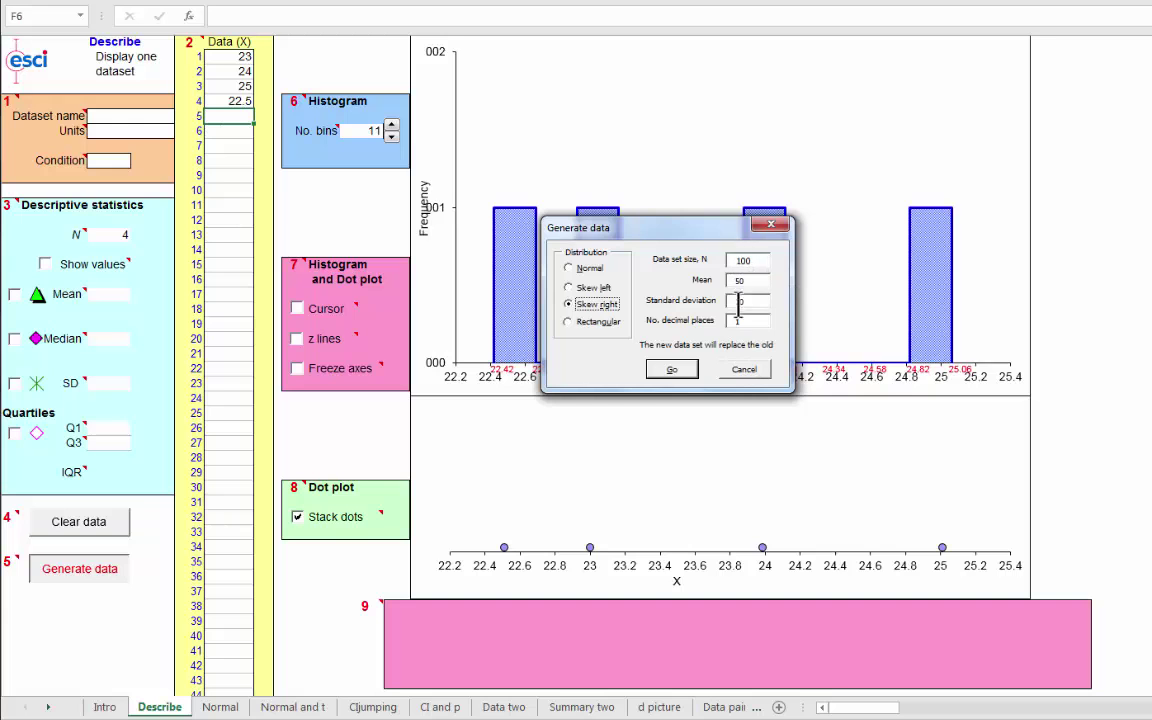
left_click(672, 370)
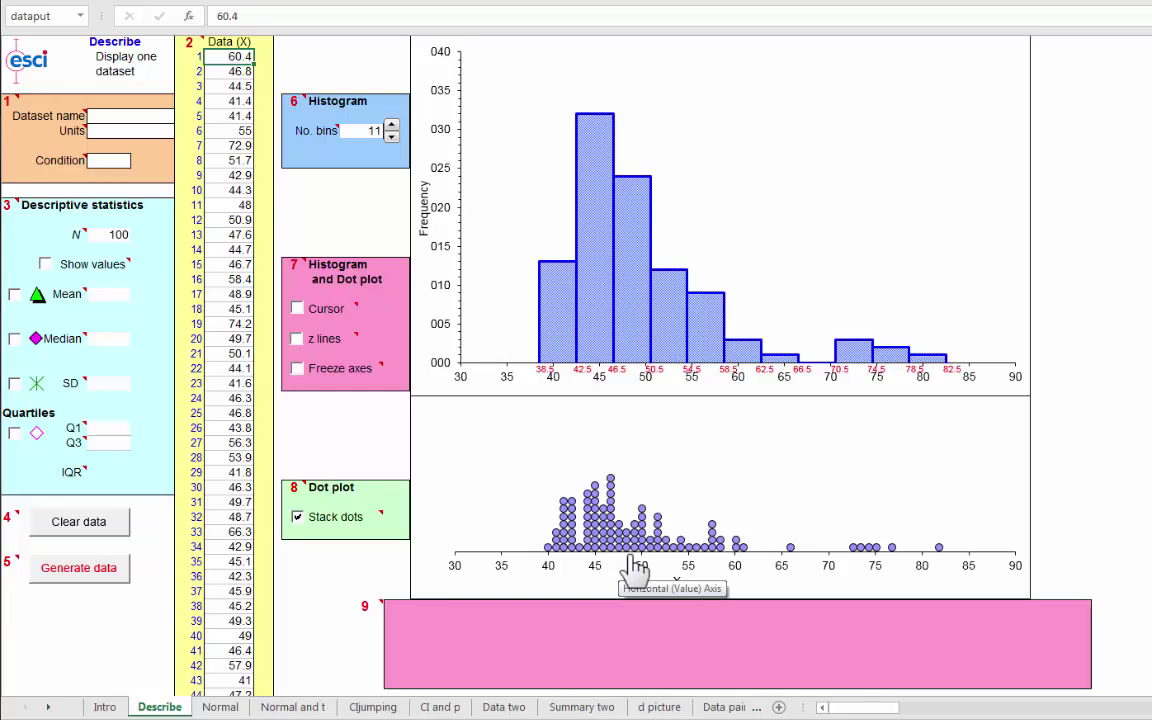
Display the mean and standard deviation markers on both plots and show the descriptive statistics values.
left_click(14, 294)
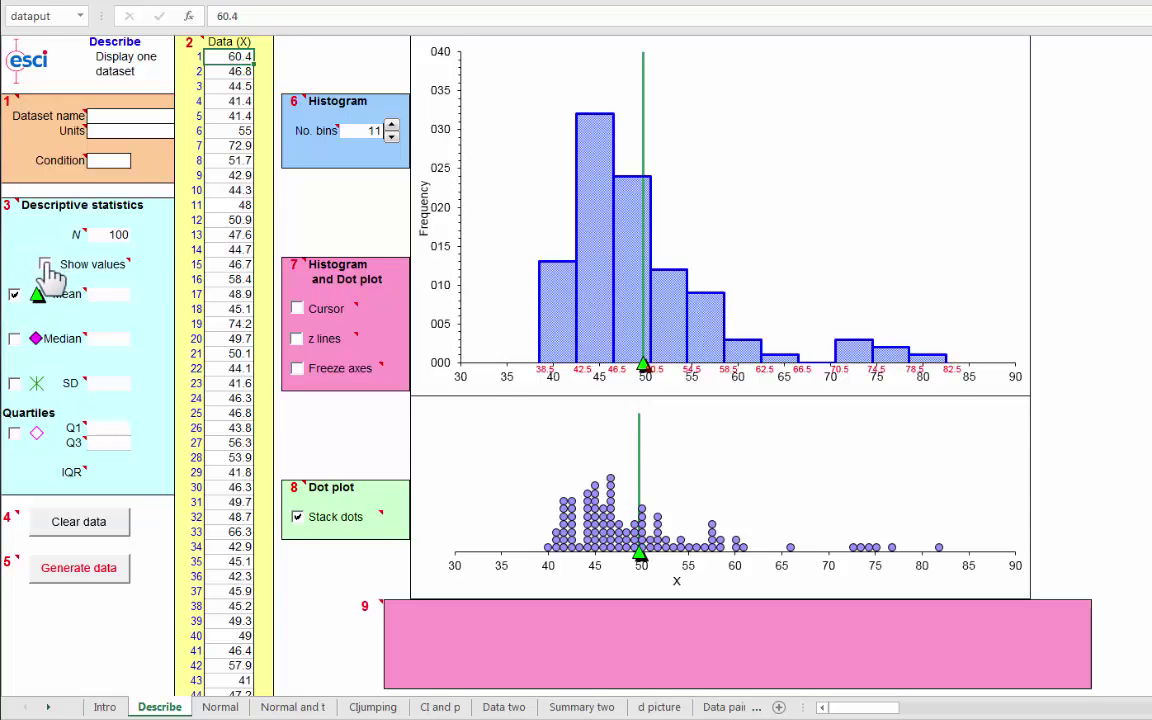
left_click(45, 264)
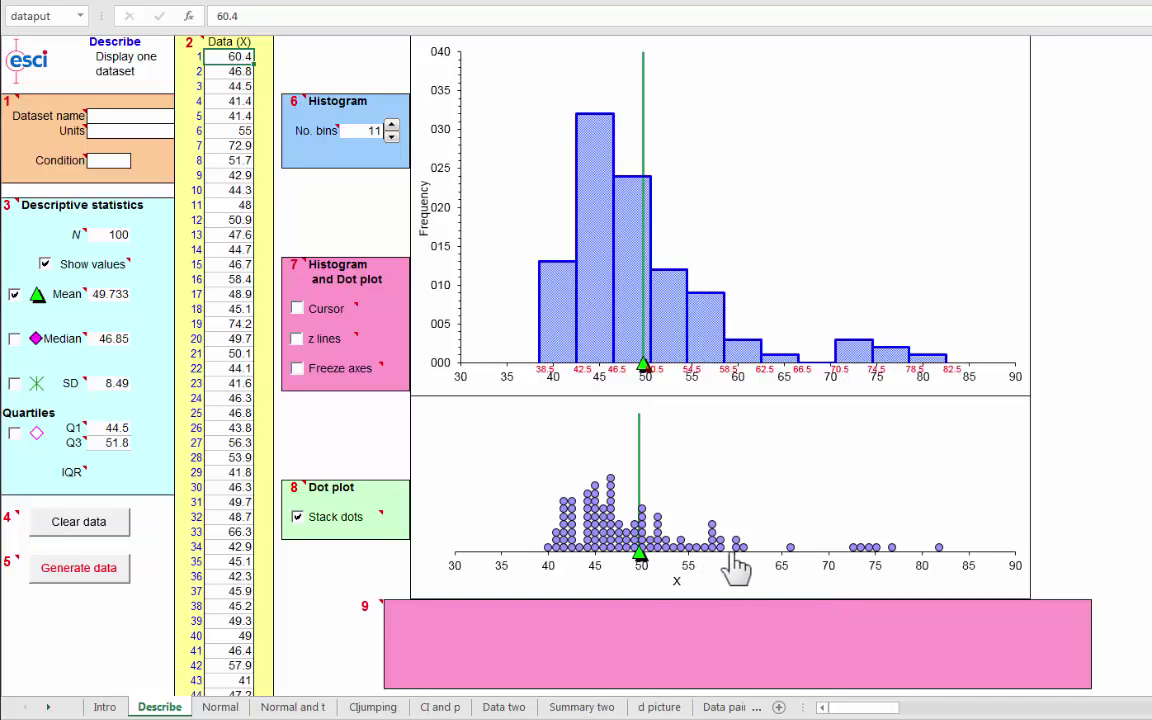
mouse_move(731, 567)
left_click(14, 384)
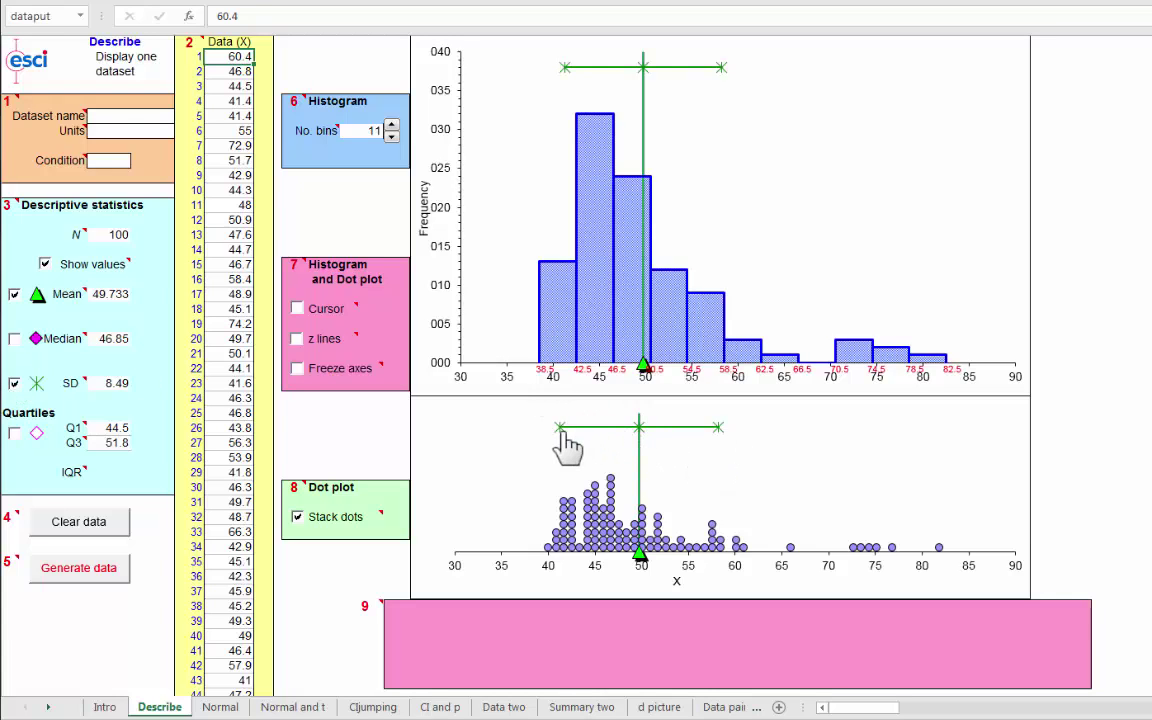
mouse_move(566, 446)
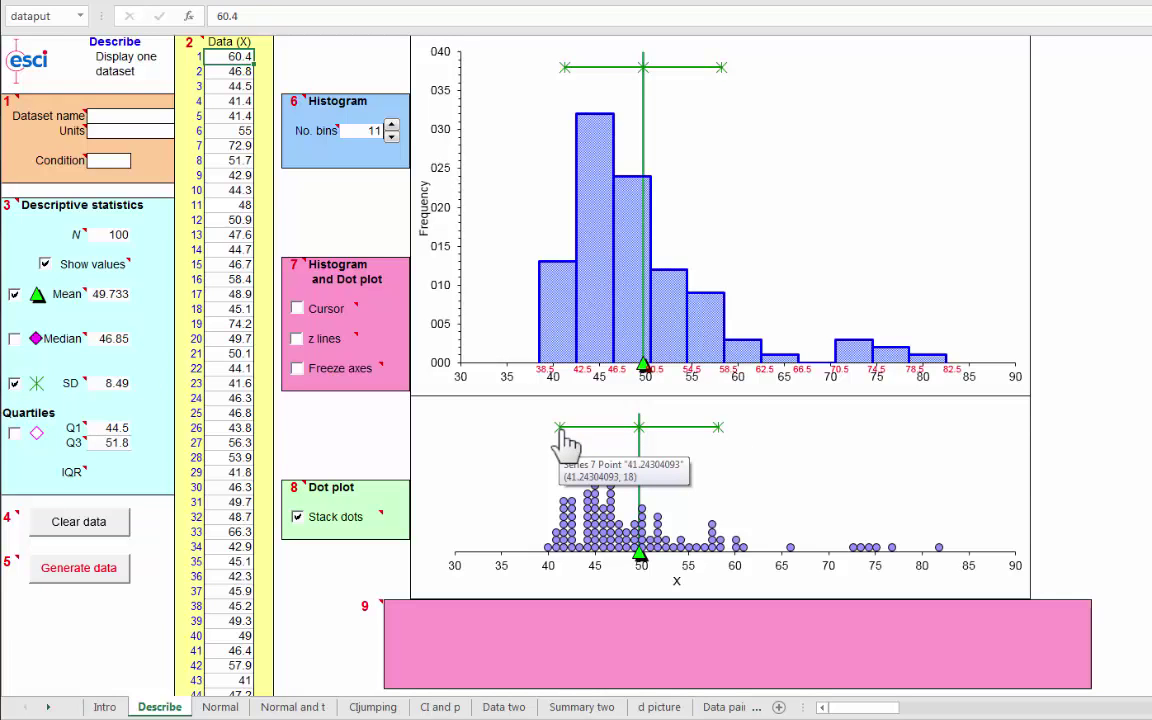
Hide the mean and standard deviation markers on the histogram and dot plot.
left_click(14, 294)
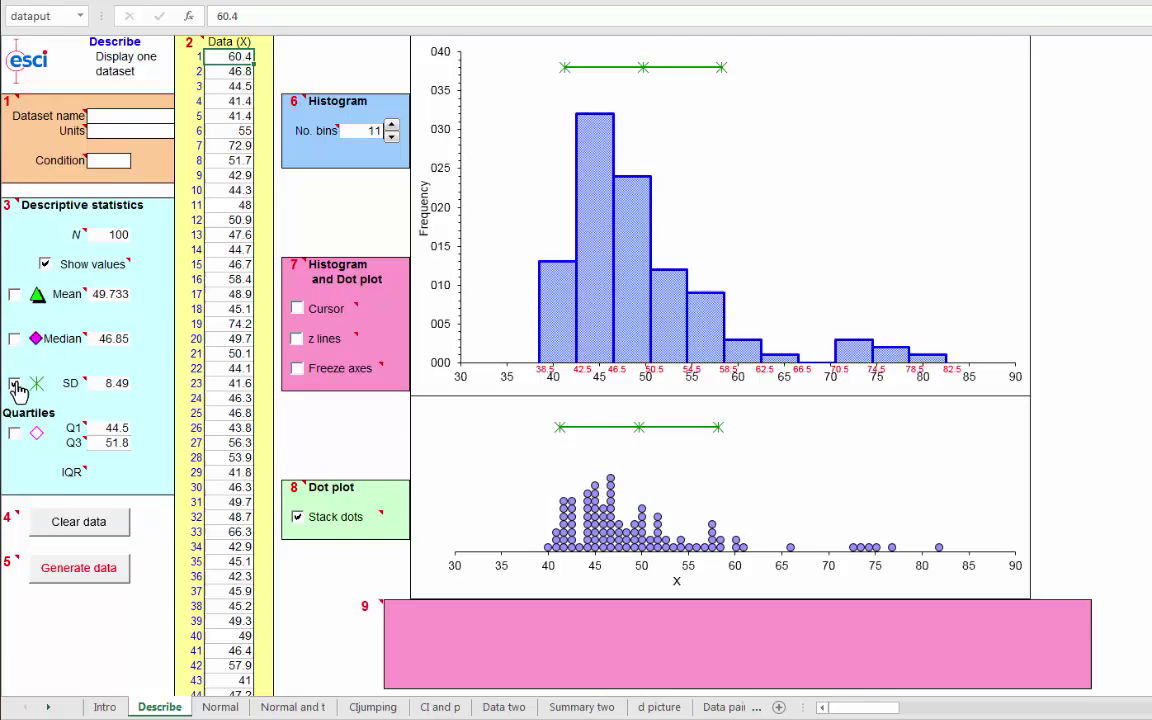
left_click(14, 383)
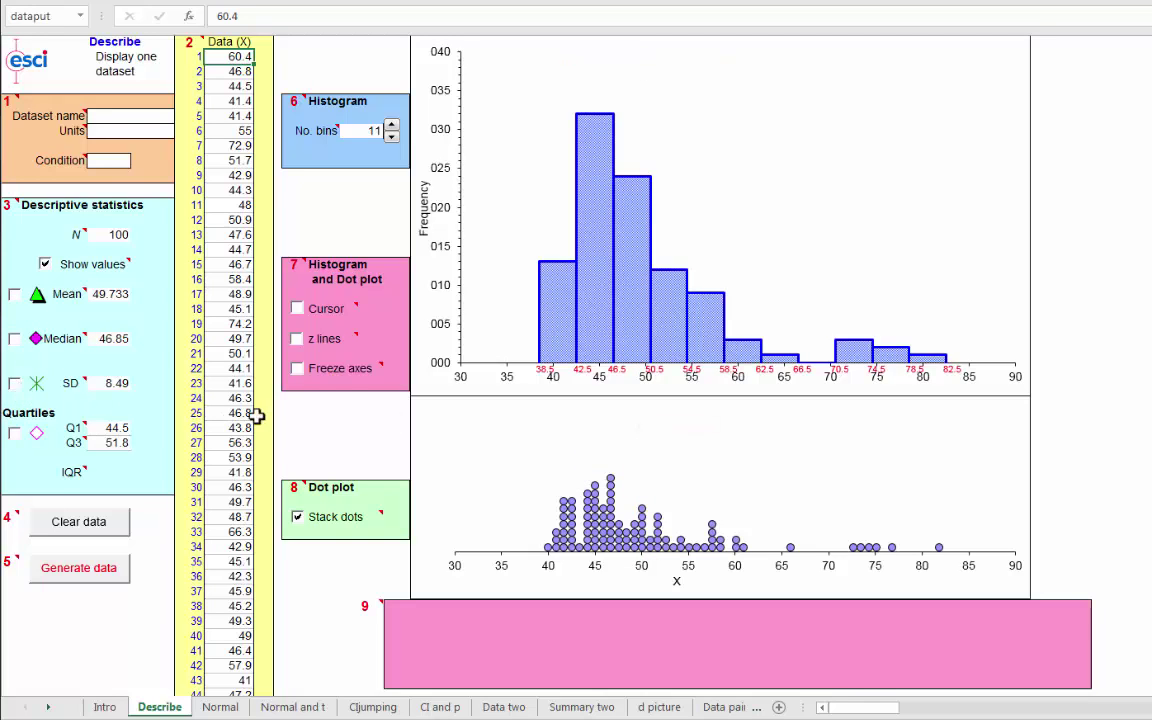
Turn on the plot cursor, move it down to about 45 on the dot plot, and bring it back up to about 57.
left_click(297, 310)
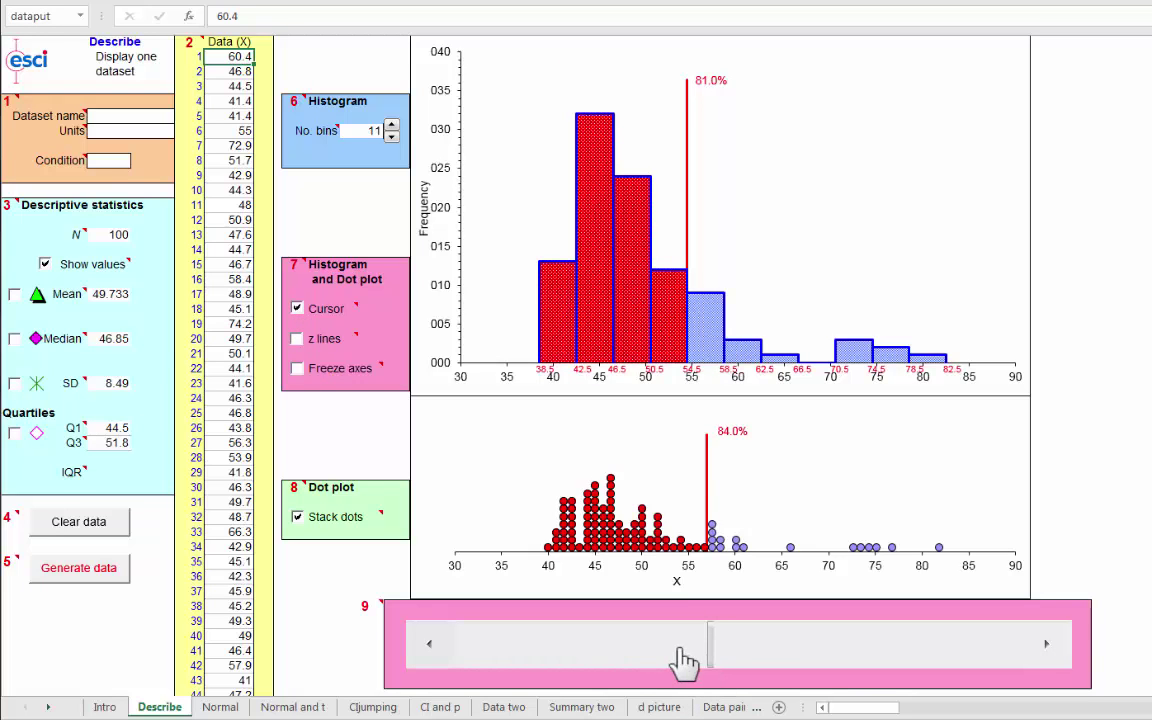
left_click(641, 657)
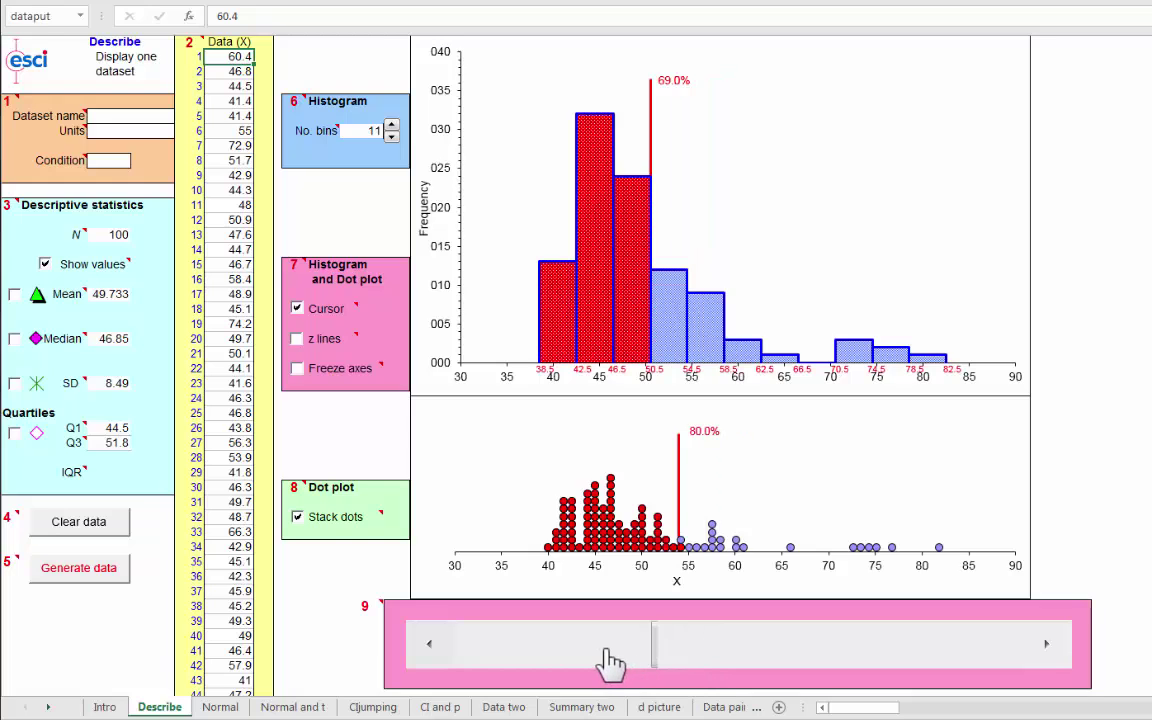
left_click(612, 663)
left_click(599, 661)
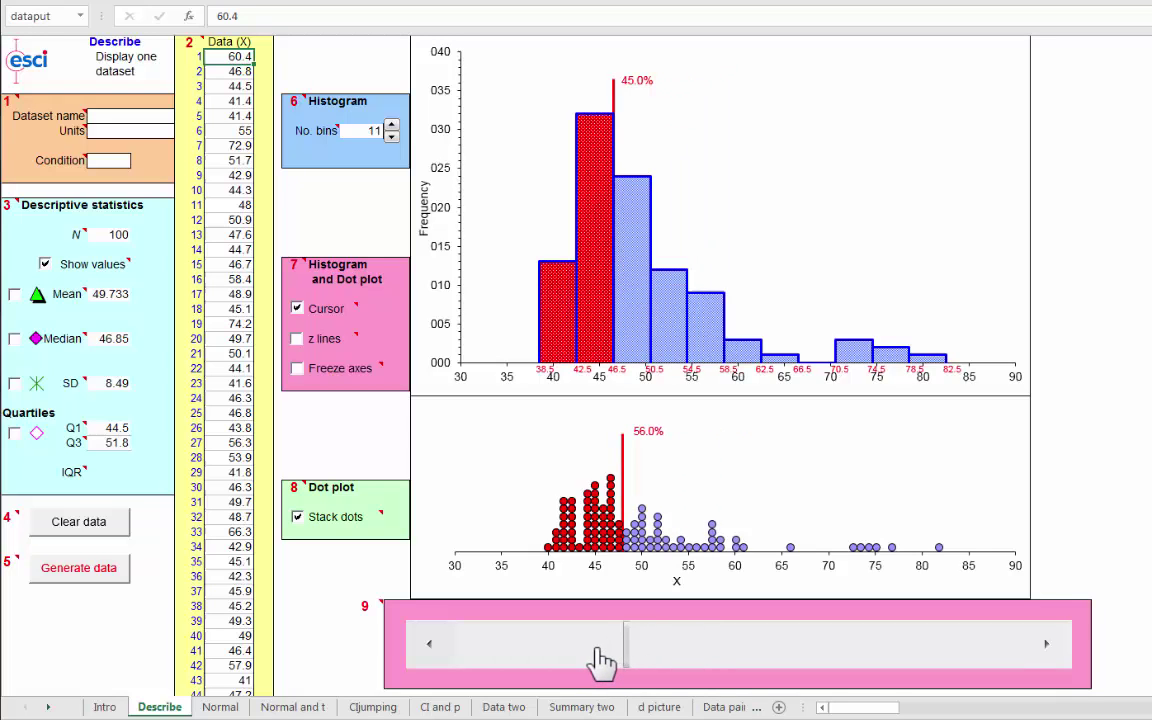
left_click(600, 660)
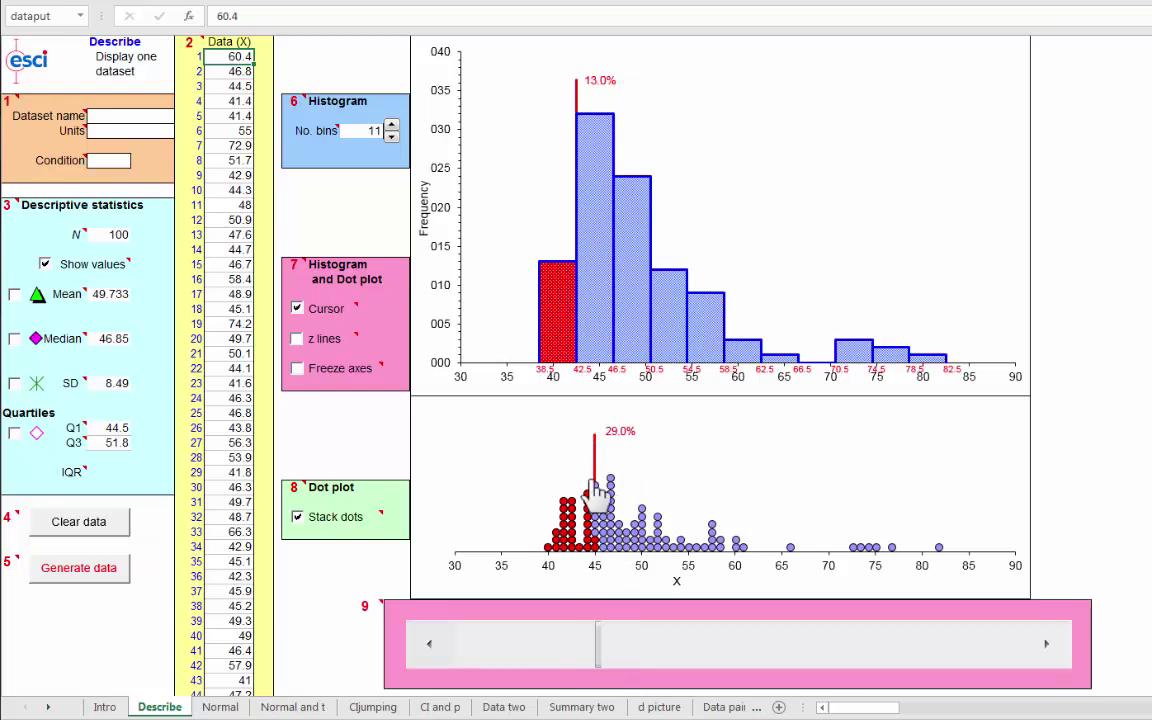
mouse_move(598, 442)
mouse_move(604, 562)
left_click_drag(786, 655, 915, 655)
left_click(912, 653)
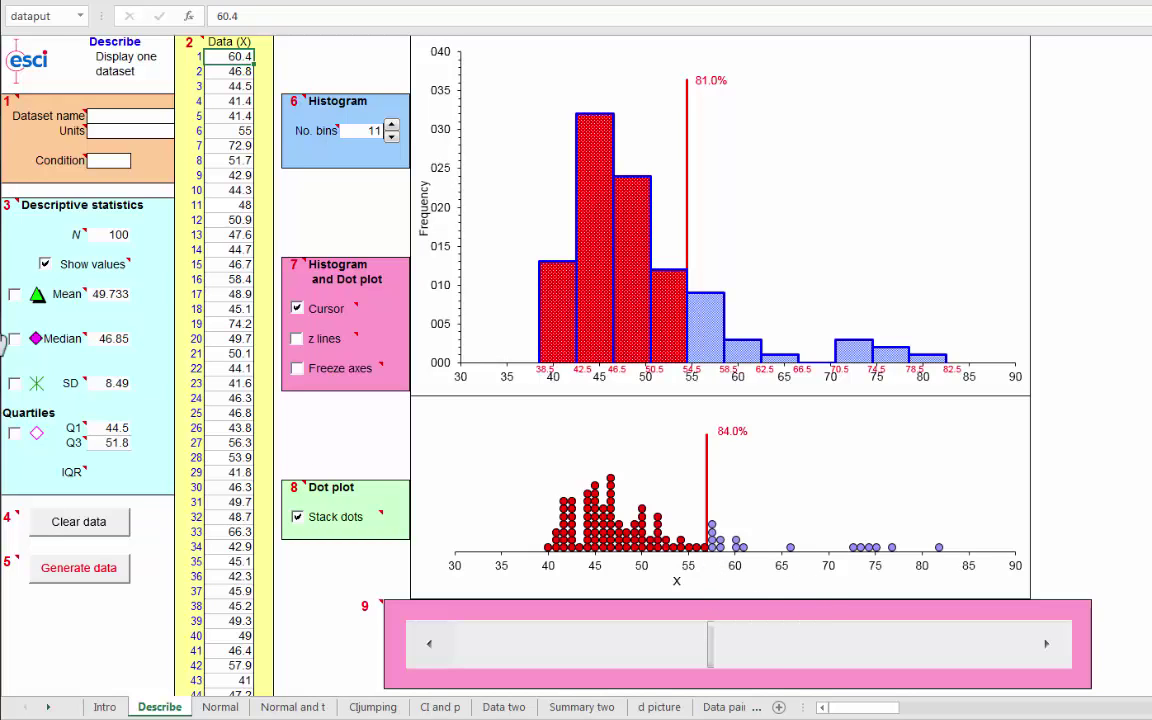
Show the median marker and move the cursor onto it so that 50% of the dots lie below.
left_click(14, 338)
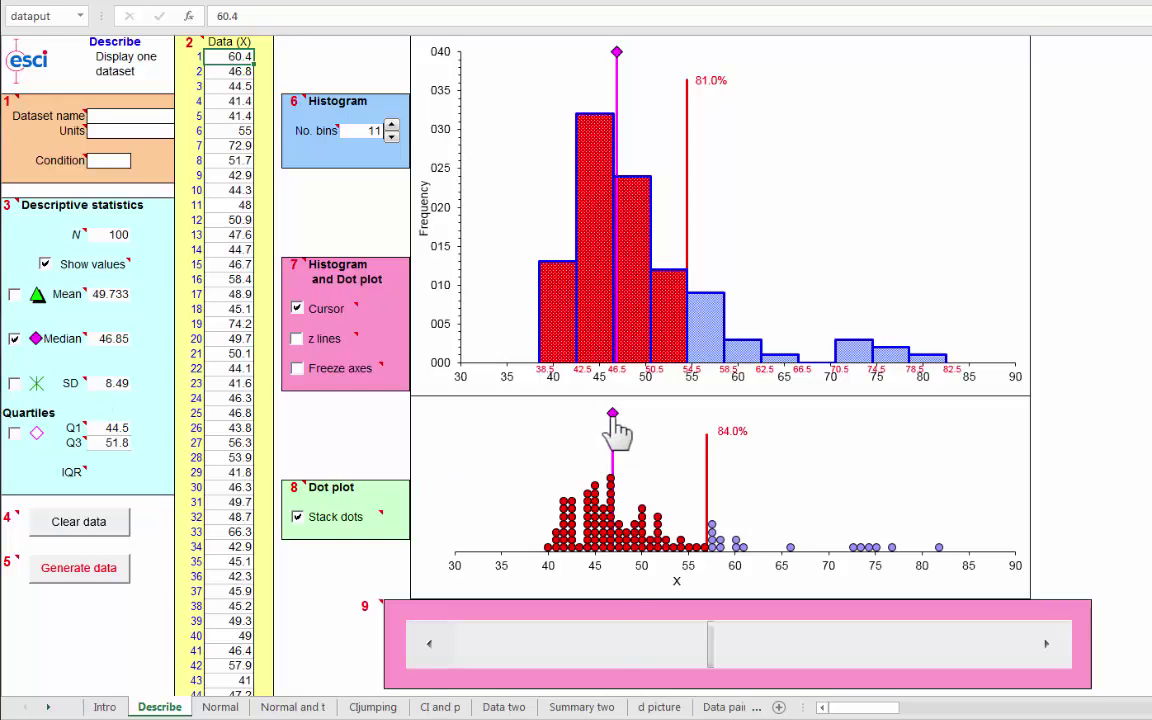
left_click(548, 648)
left_click(540, 655)
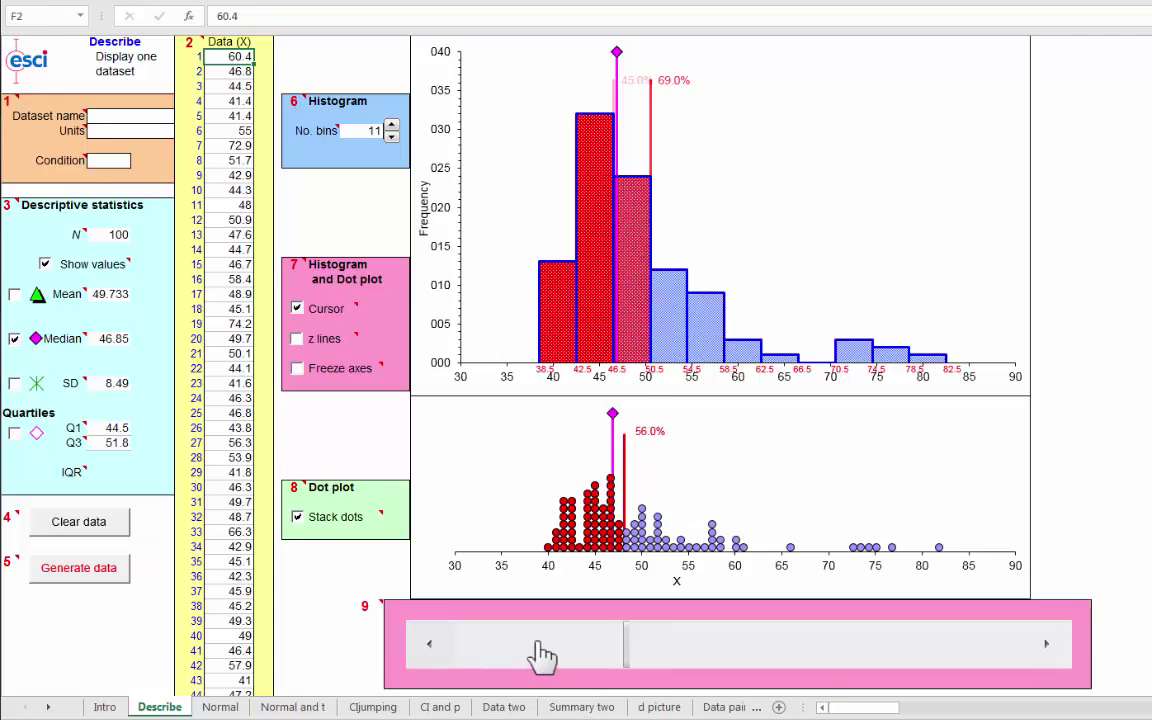
left_click(428, 648)
left_click(430, 650)
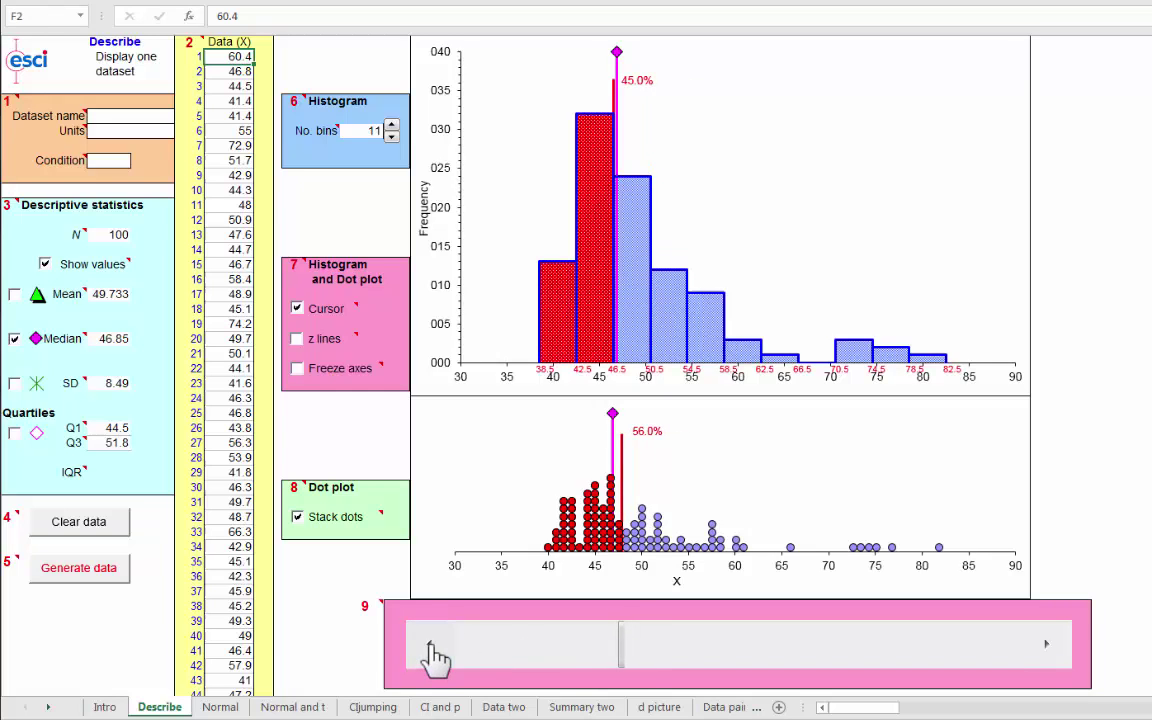
left_click(430, 650)
left_click(430, 650)
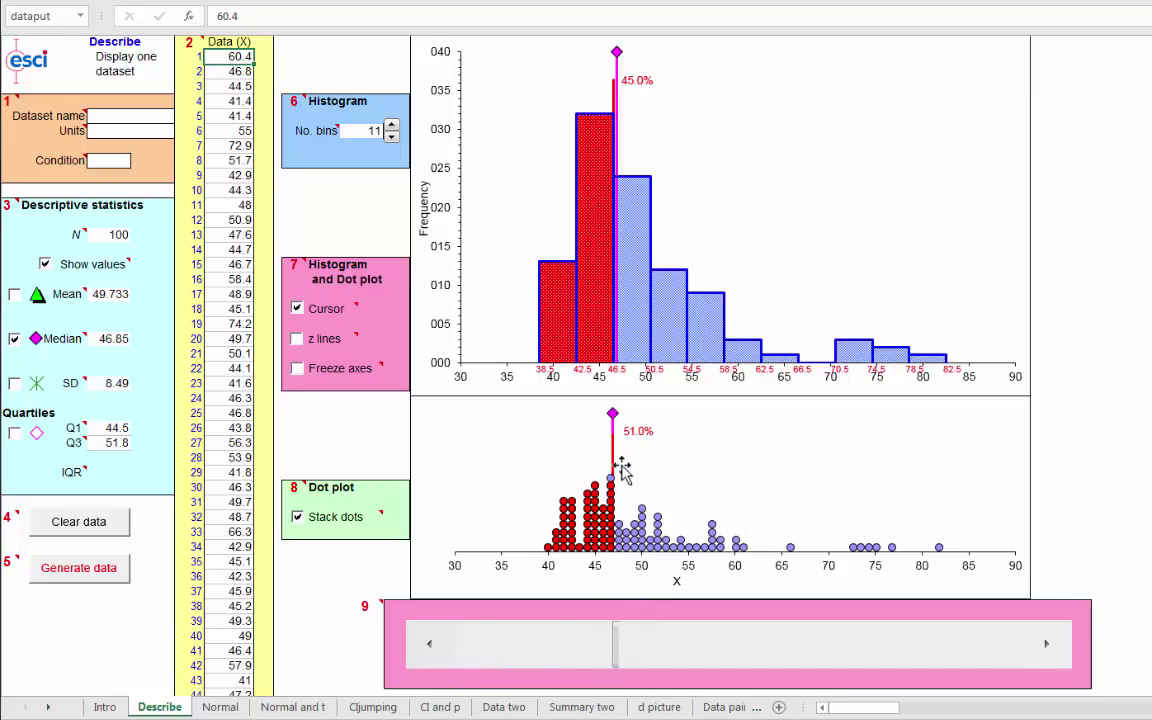
left_click(436, 656)
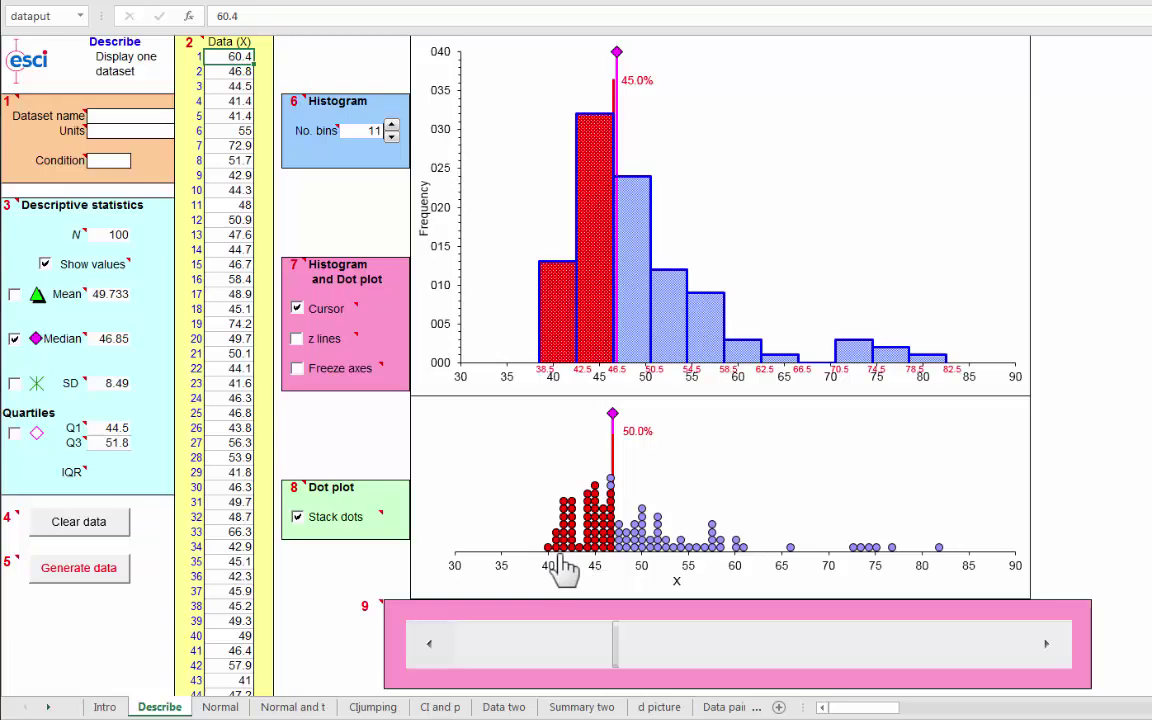
Display the quartile markers on both plots to view them, and hide them again.
left_click(14, 432)
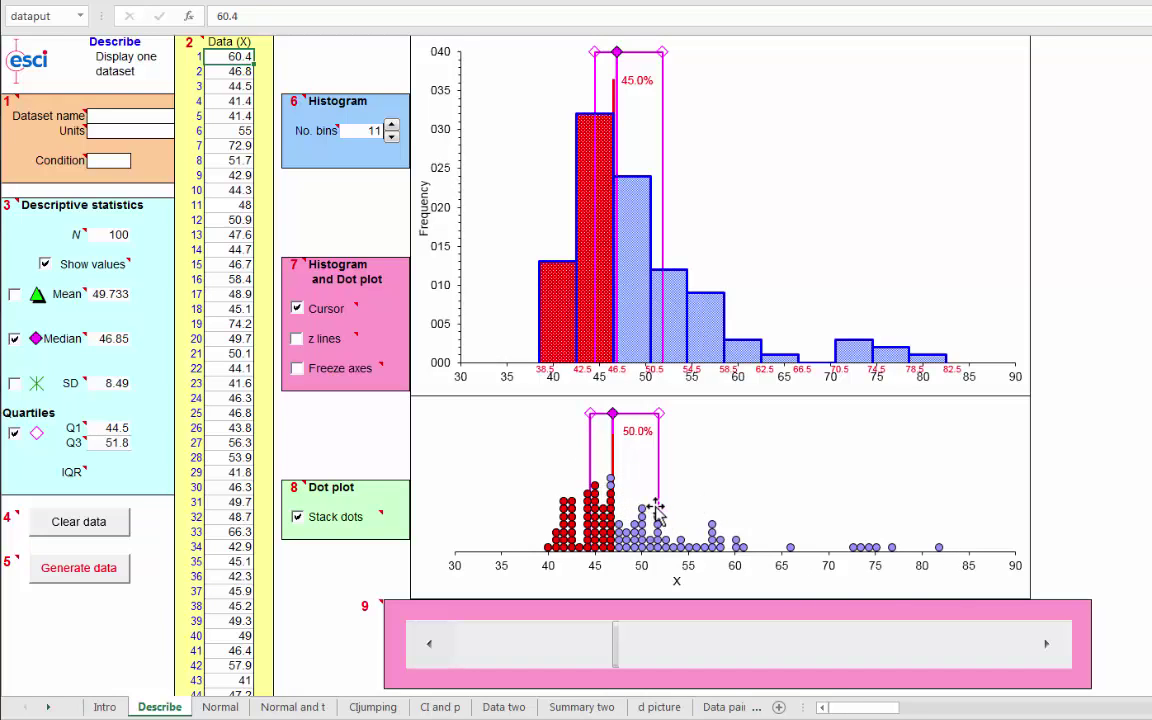
left_click(14, 433)
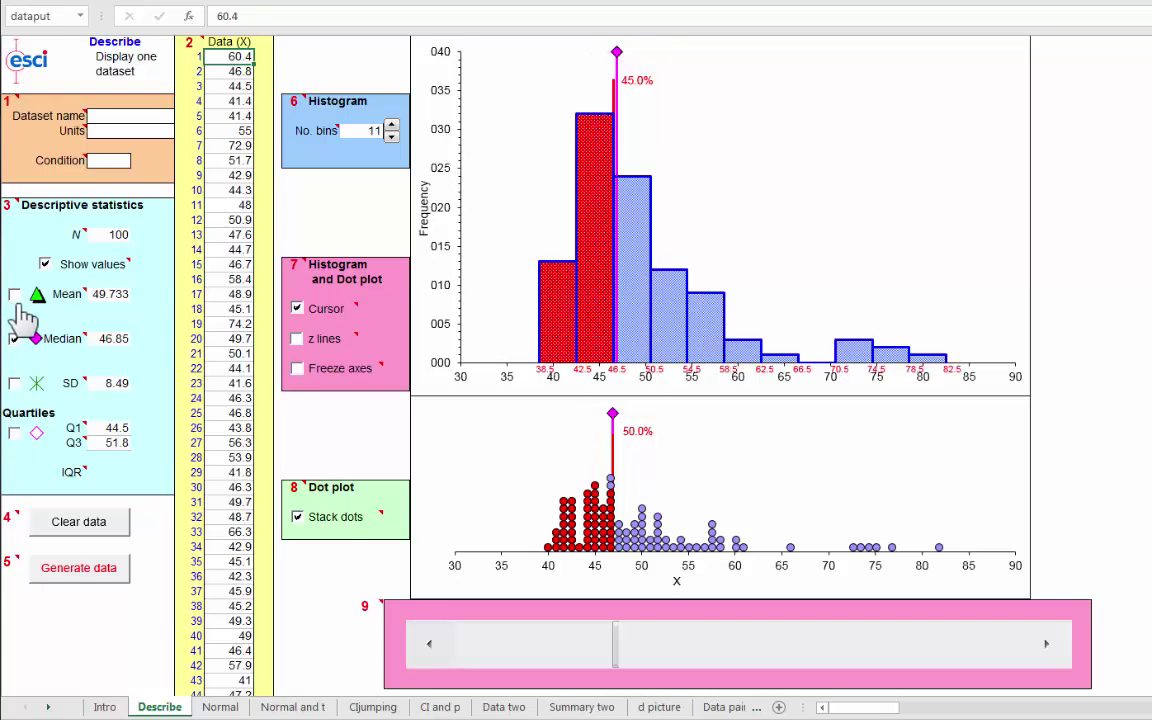
Turn off the plot cursor and display the mean marker alongside the median.
left_click(297, 312)
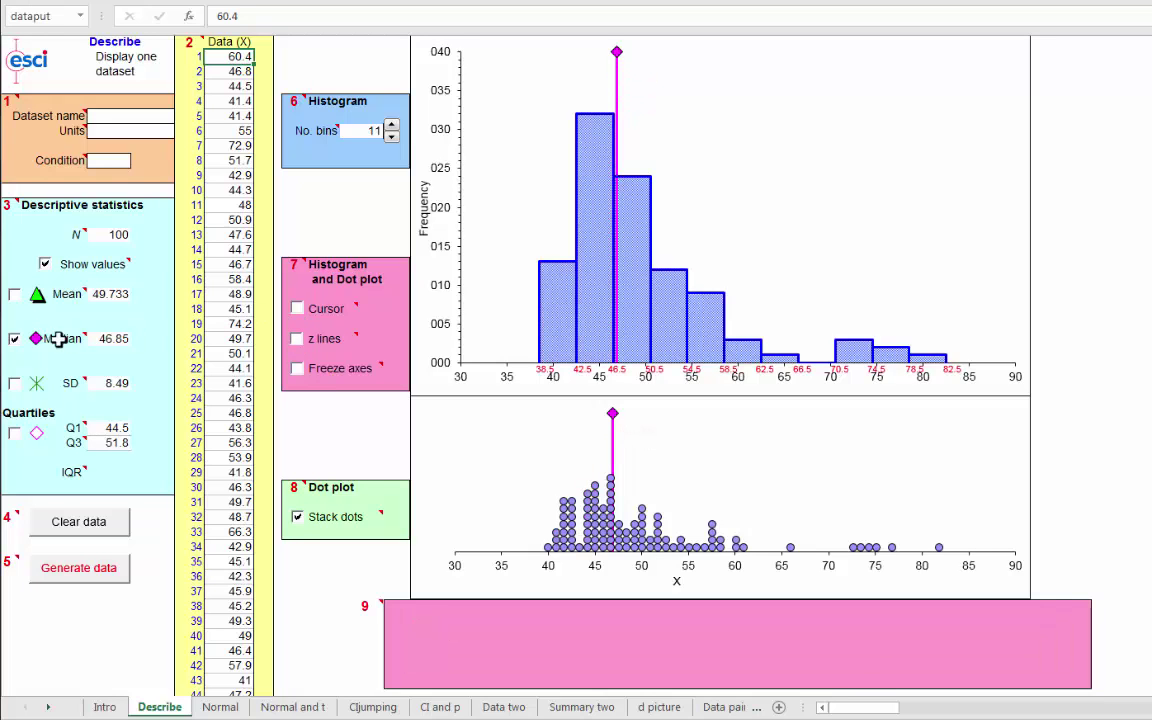
left_click(14, 295)
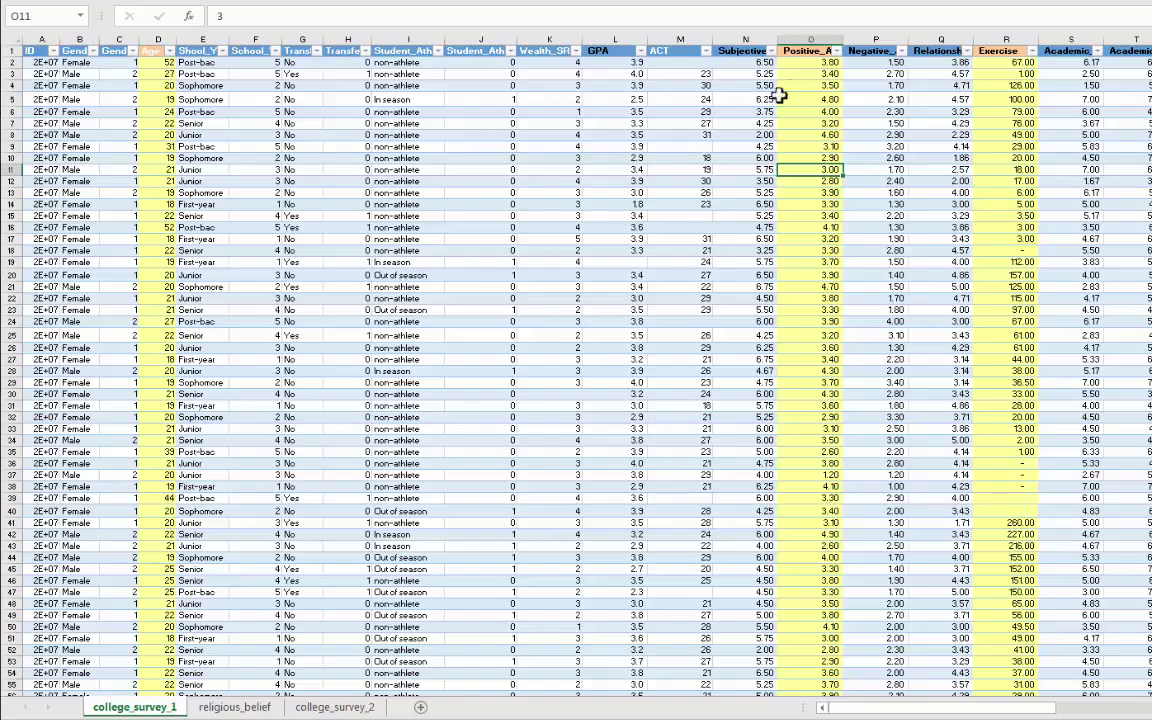
Copy all the Positive_Affect values, cells O2 to O244, from the college_survey_1 sheet.
left_click(808, 63)
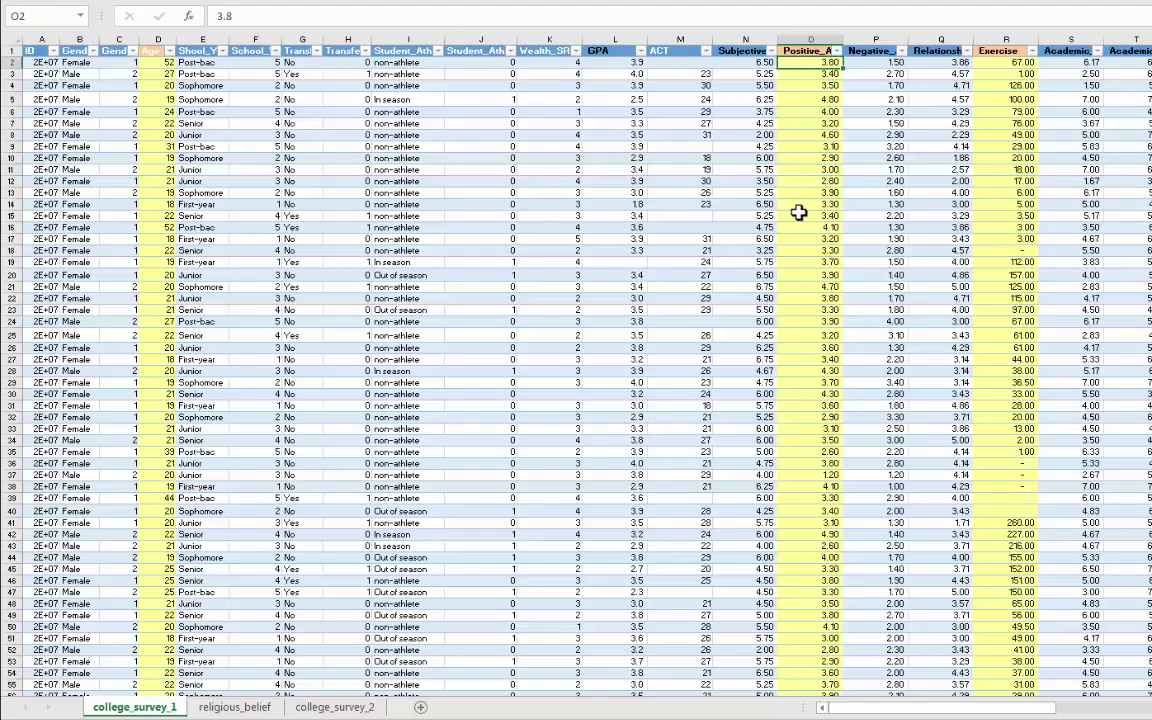
scroll(798, 212, "down", 20)
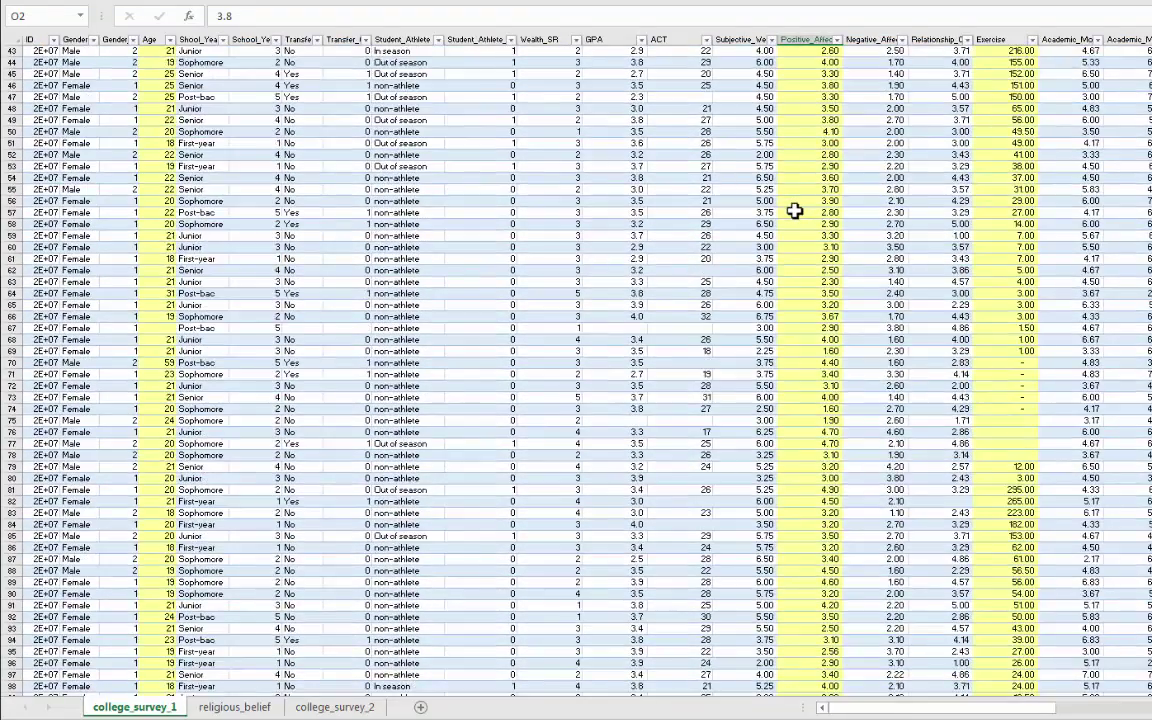
scroll(792, 210, "down", 20)
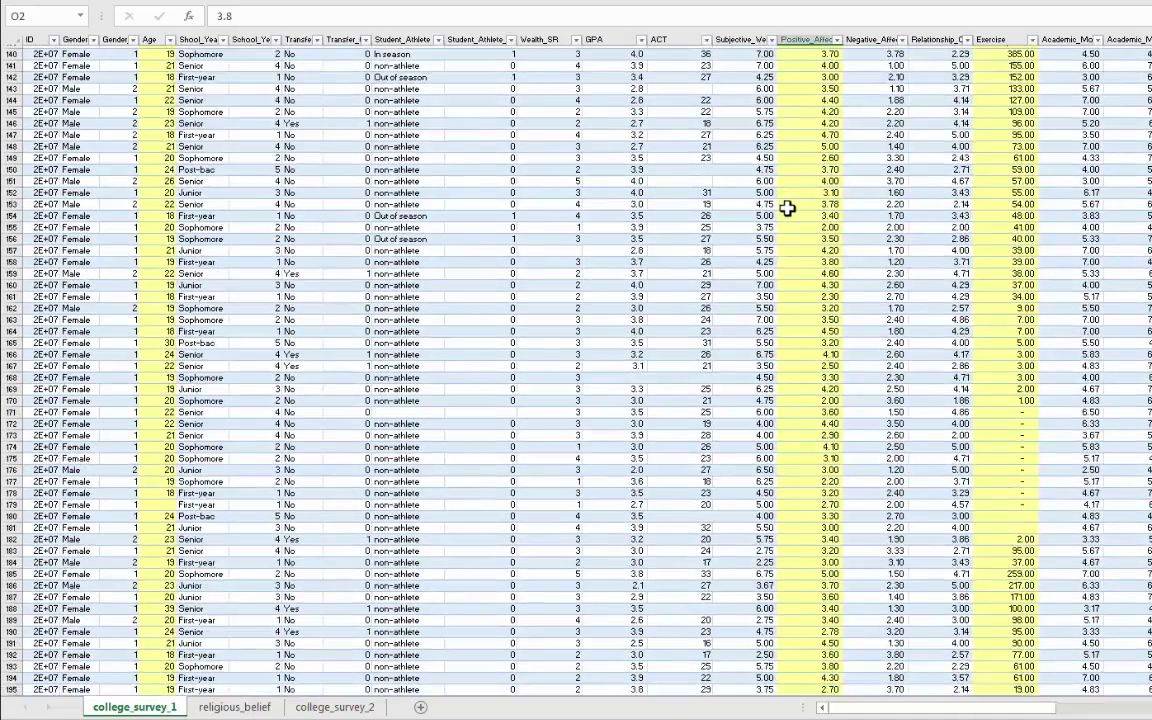
scroll(790, 208, "down", 7)
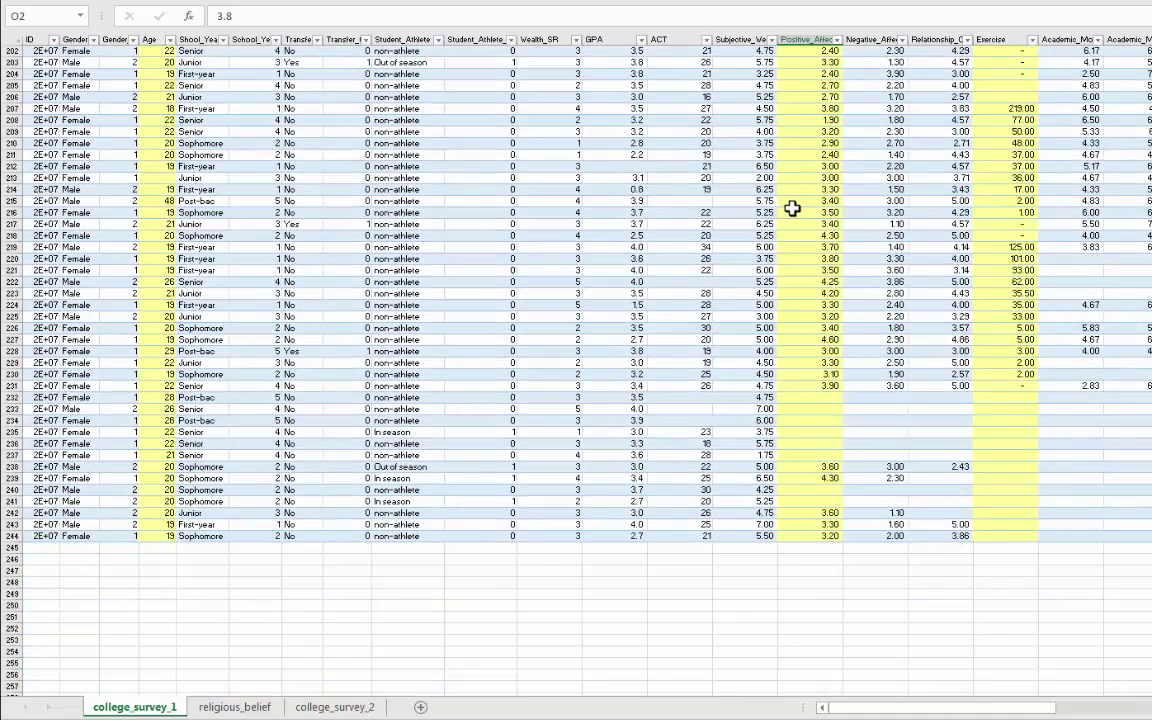
left_click(810, 535, "shift")
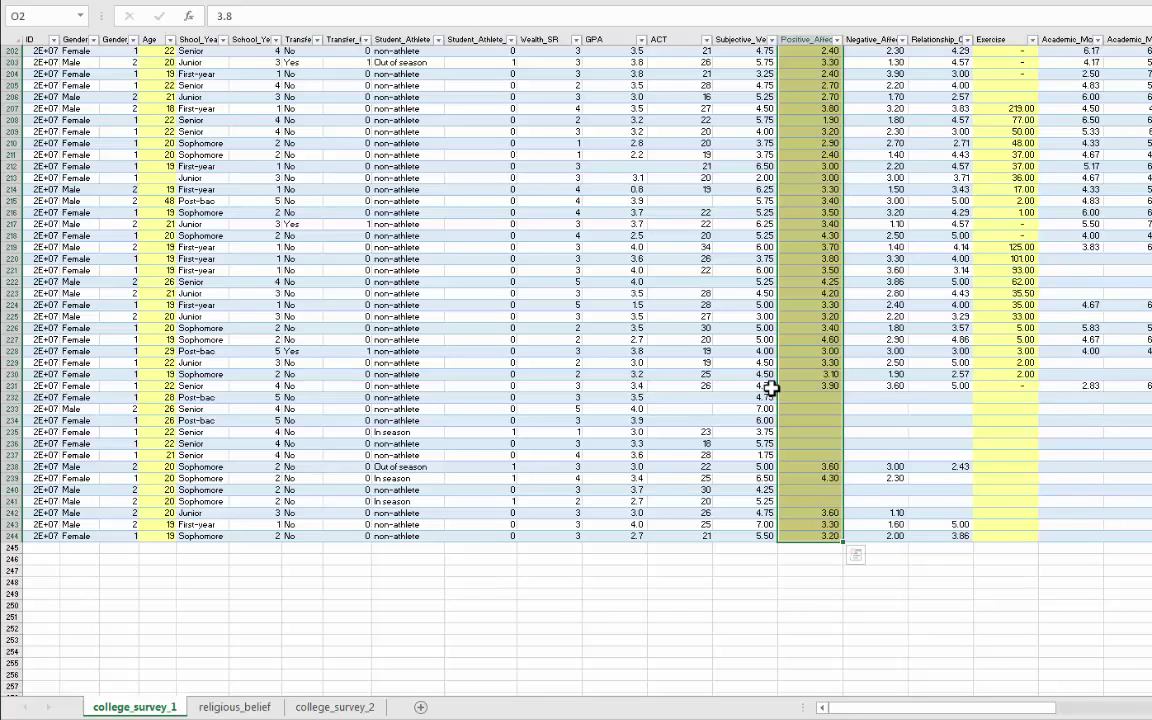
key("ctrl+c")
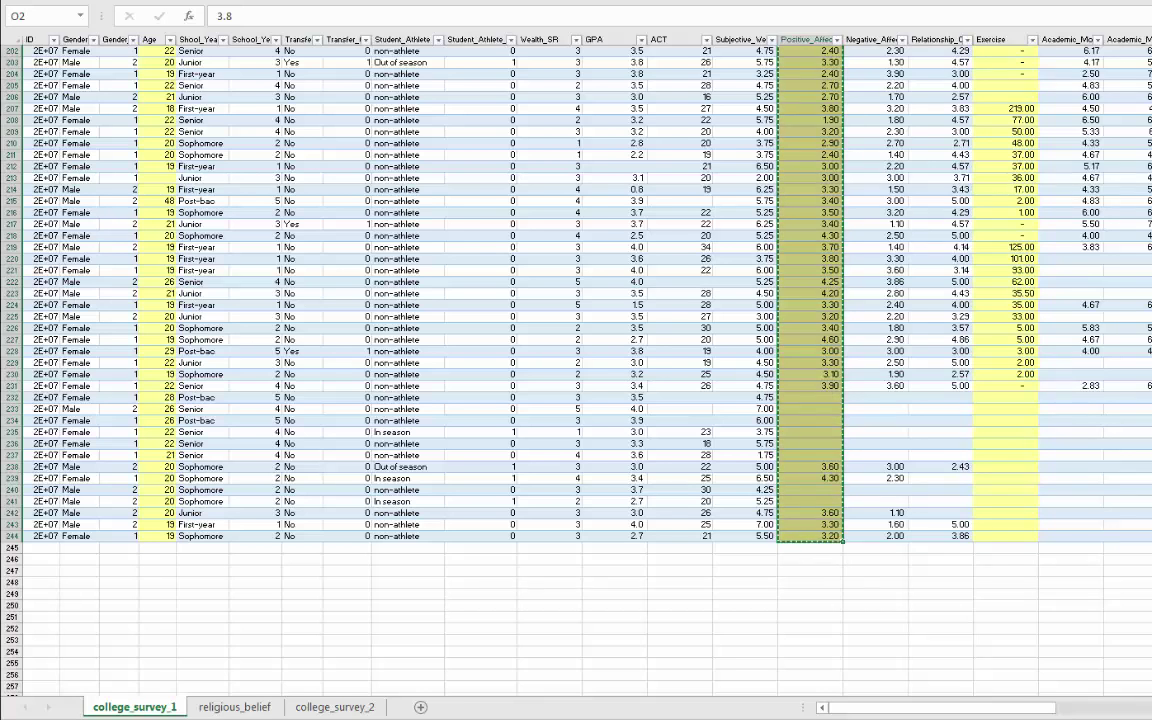
Switch to the ESCI workbook and paste the copied Positive_Affect data as values only into the Data (X) column of the Describe sheet, starting at row 1.
key("alt+Tab")
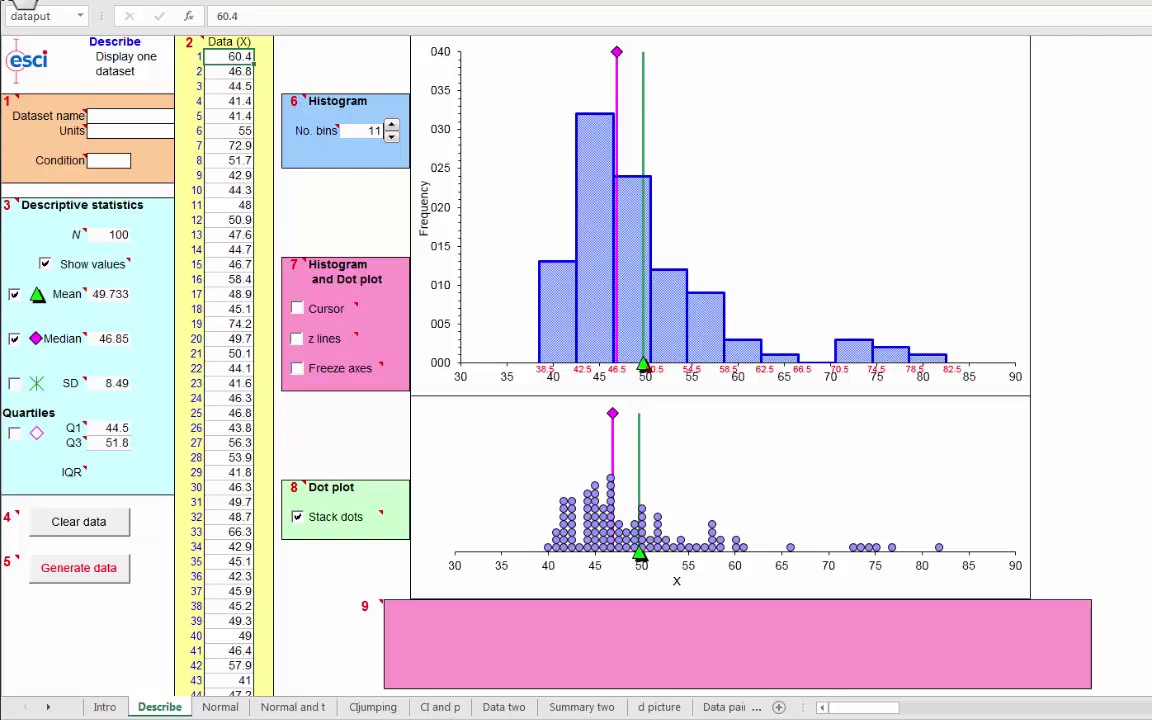
right_click(230, 62)
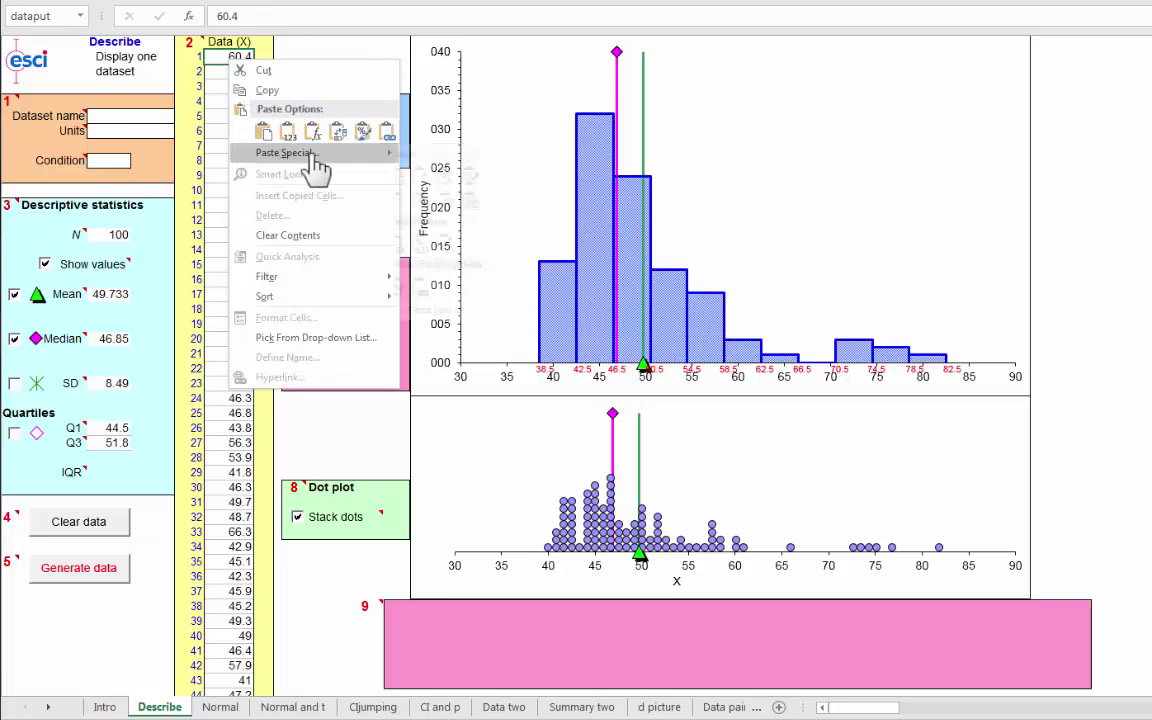
mouse_move(378, 154)
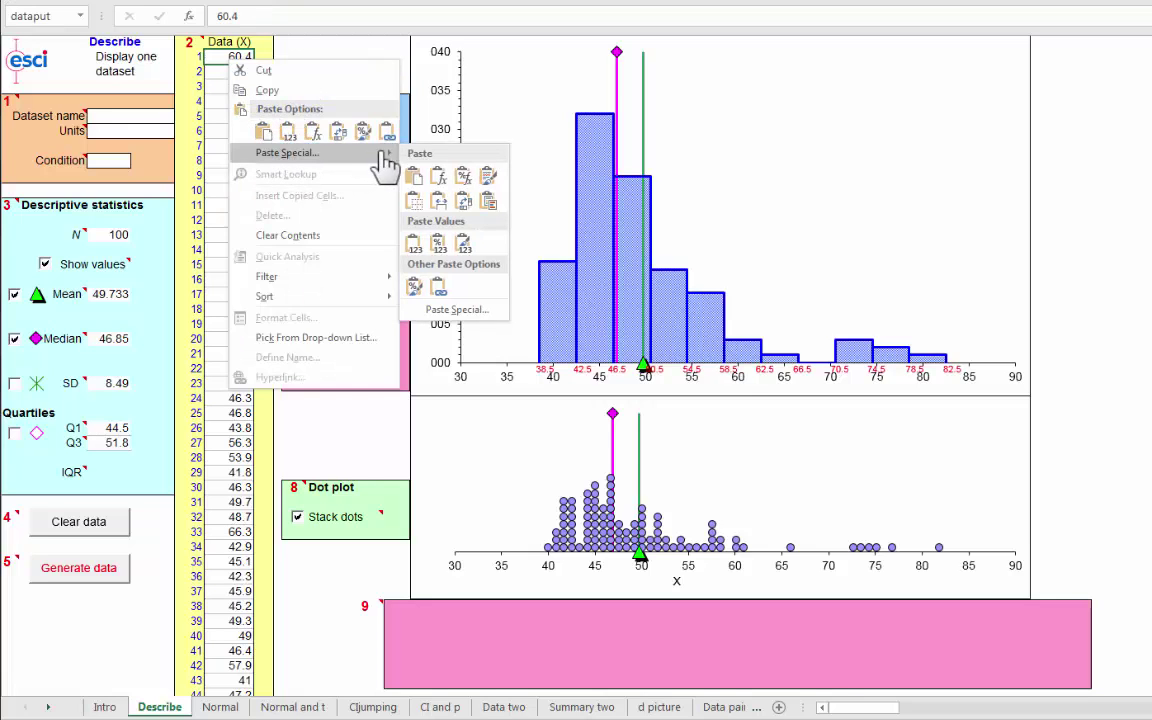
left_click(413, 245)
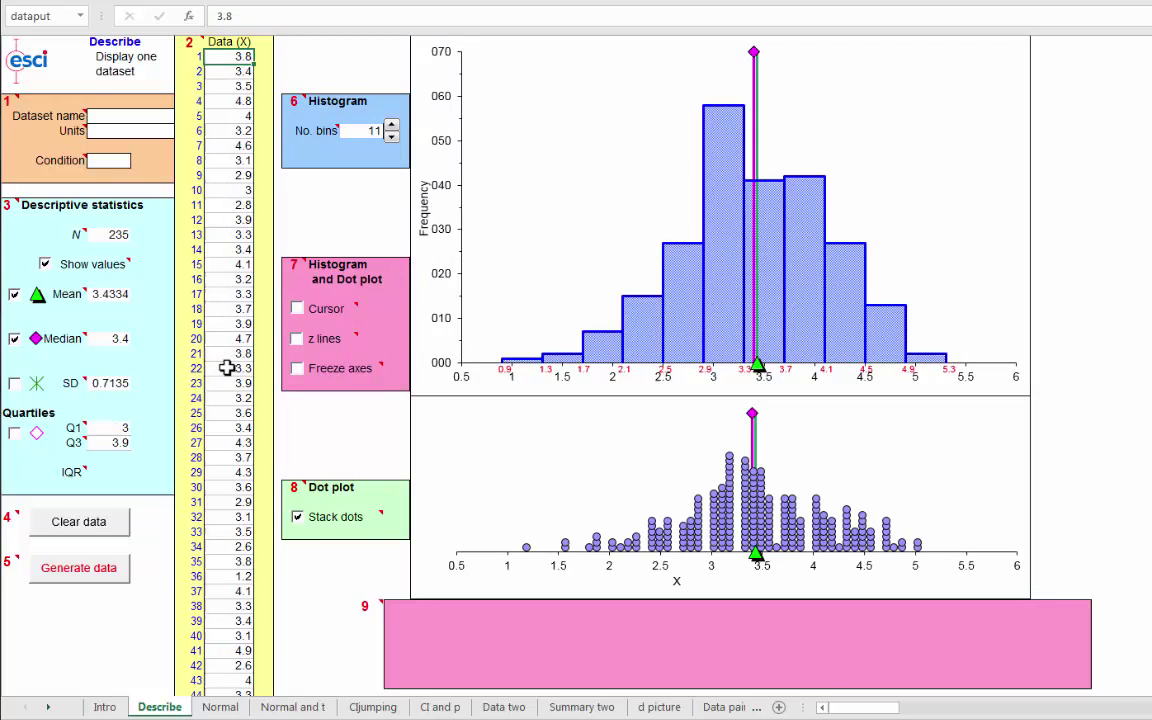
Look through the pasted Data (X) column to its last entries, checking for blank rows, and return to the start of the sheet.
scroll(229, 355, "down", 5)
scroll(227, 355, "down", 20)
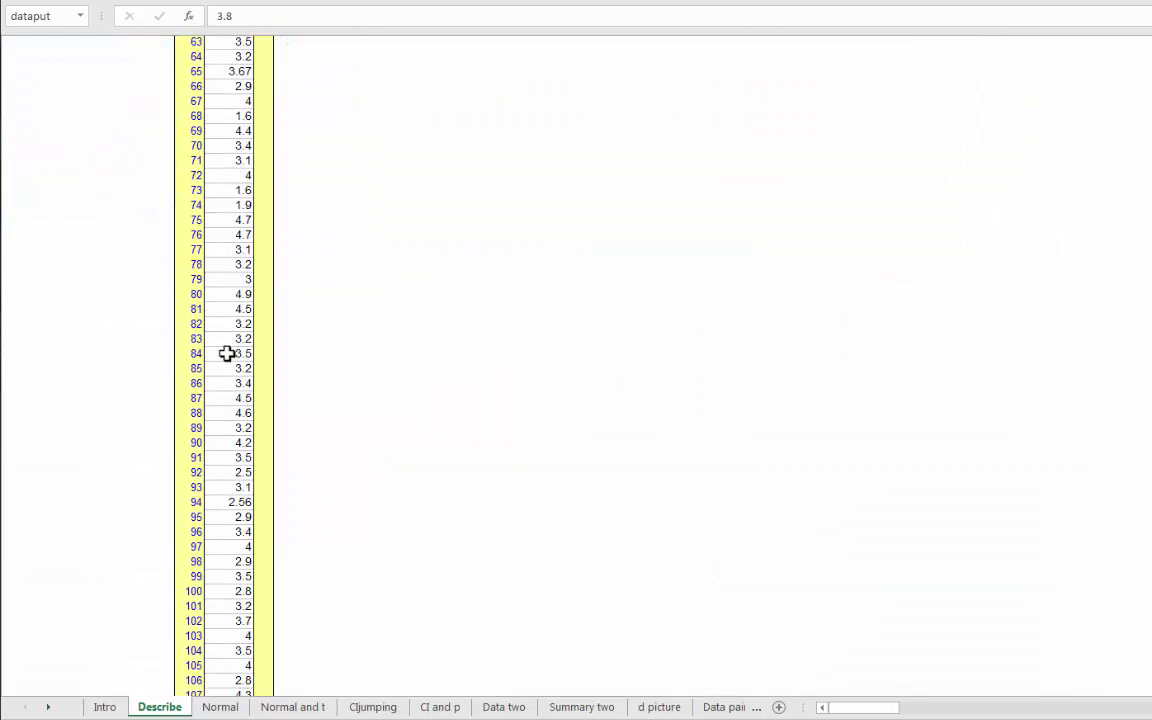
scroll(227, 354, "down", 20)
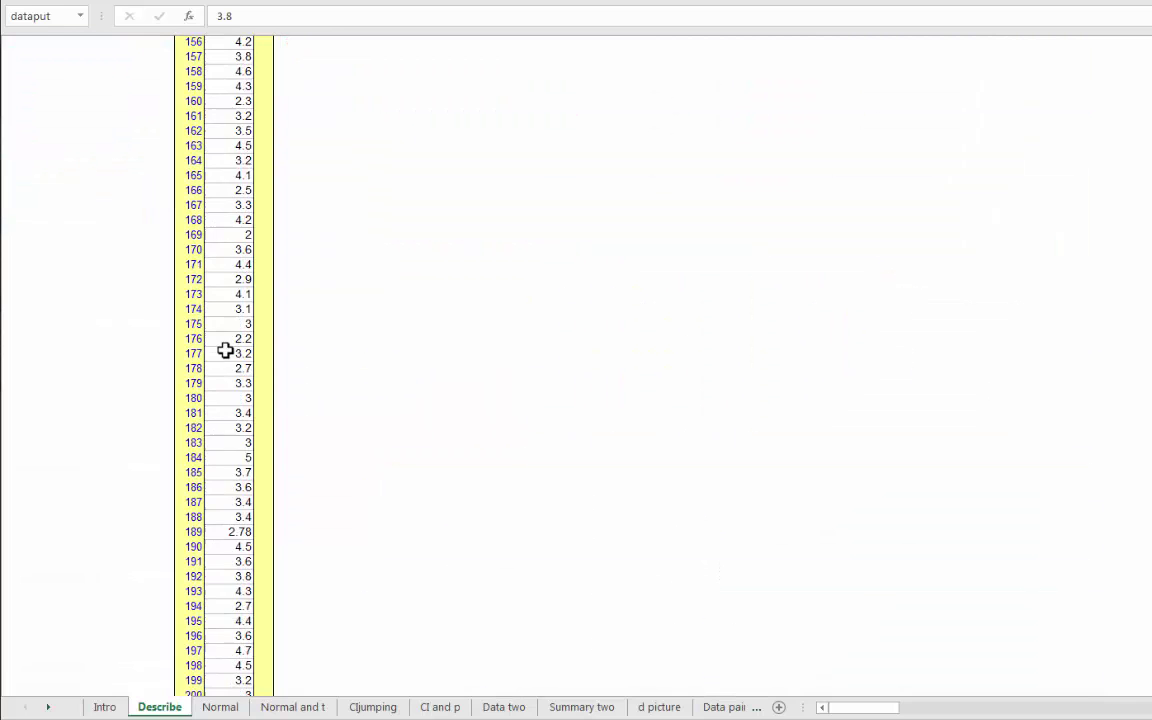
scroll(223, 348, "down", 1)
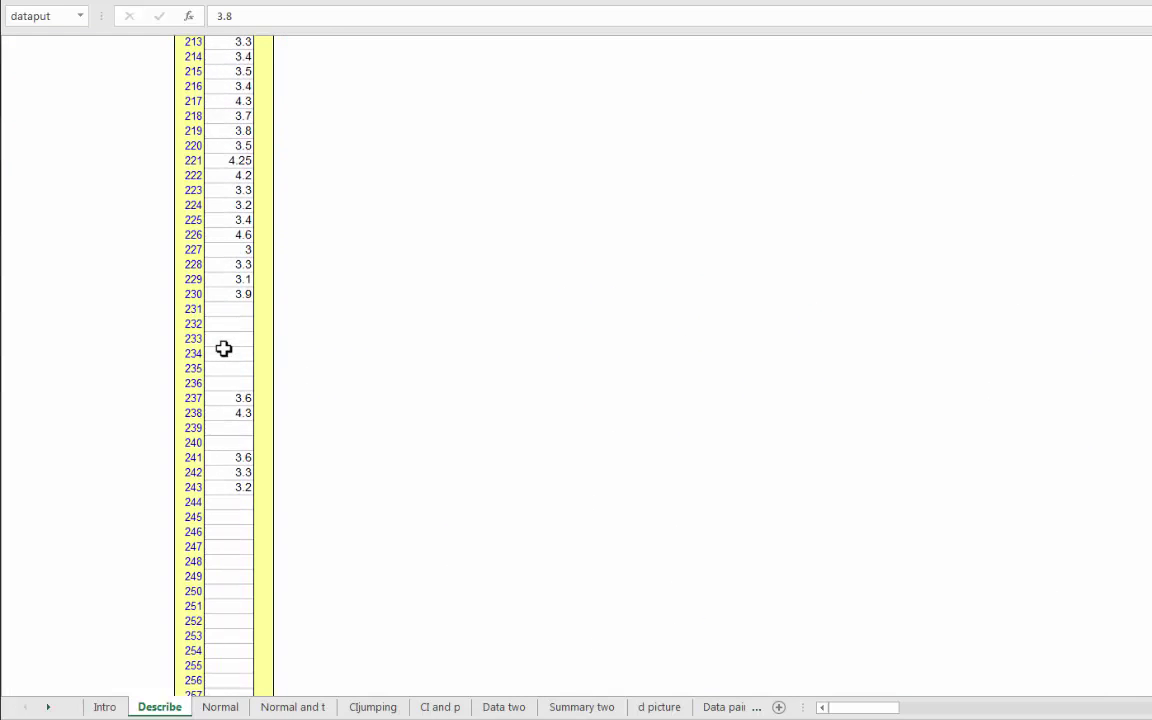
scroll(223, 348, "up", 20)
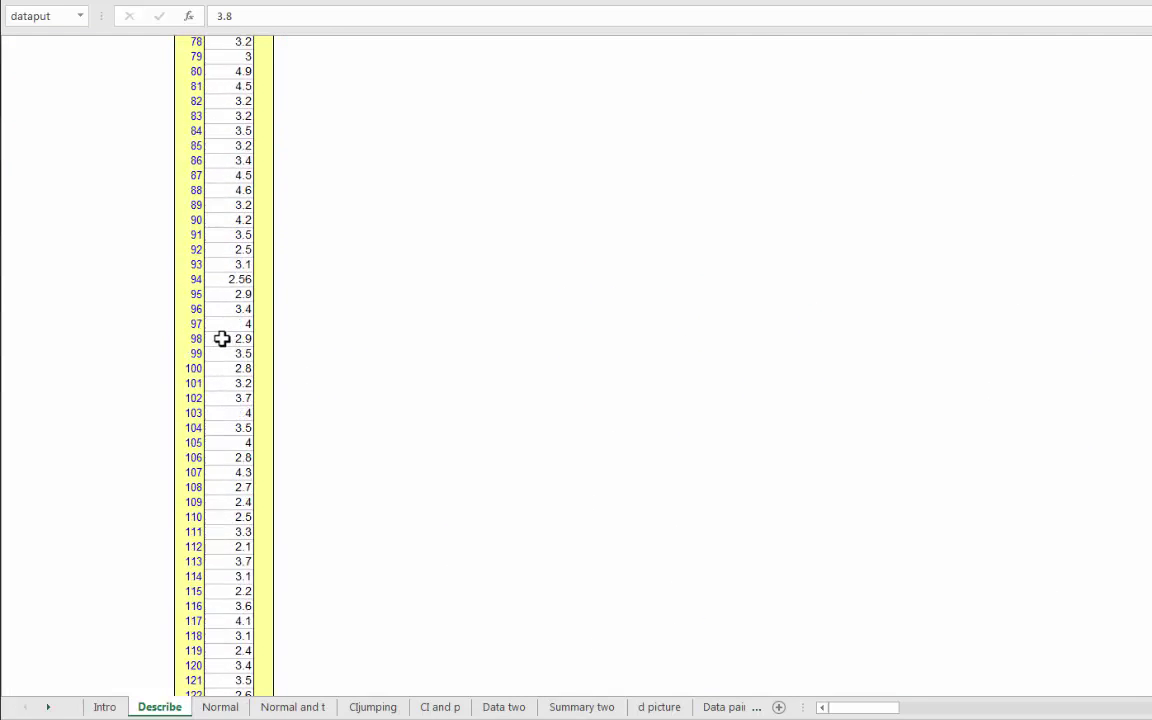
scroll(222, 339, "up", 20)
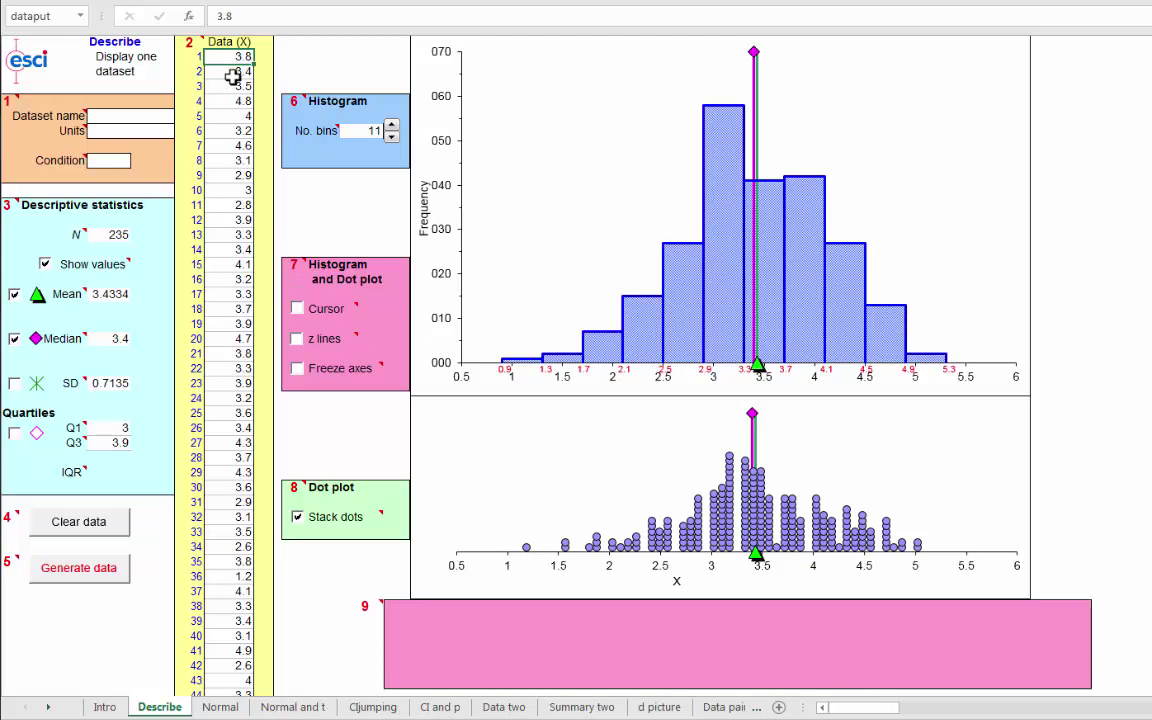
Set the dataset's units label to Positive Affect.
left_click(116, 130)
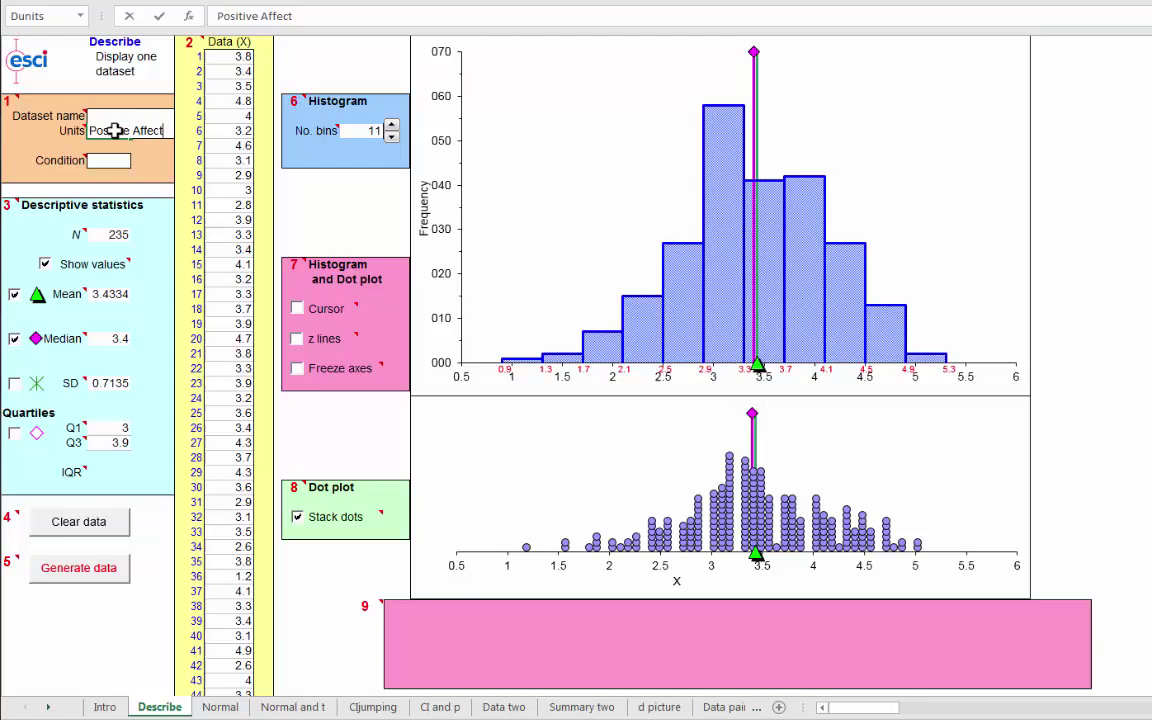
key("Return")
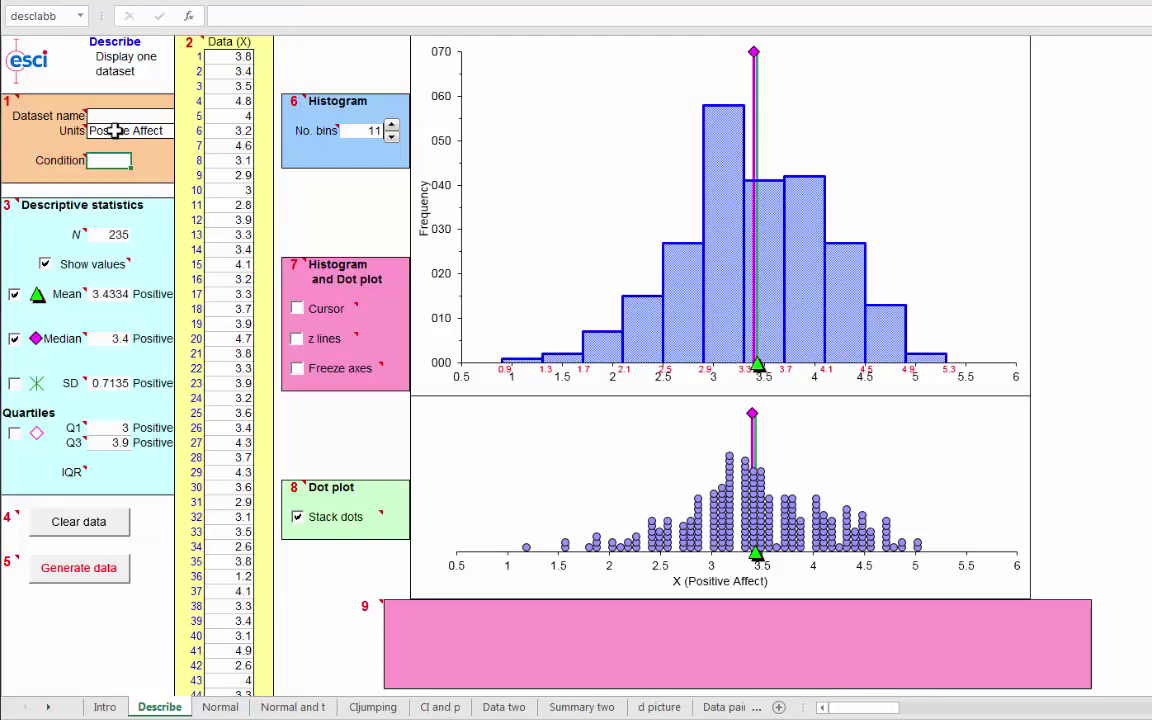